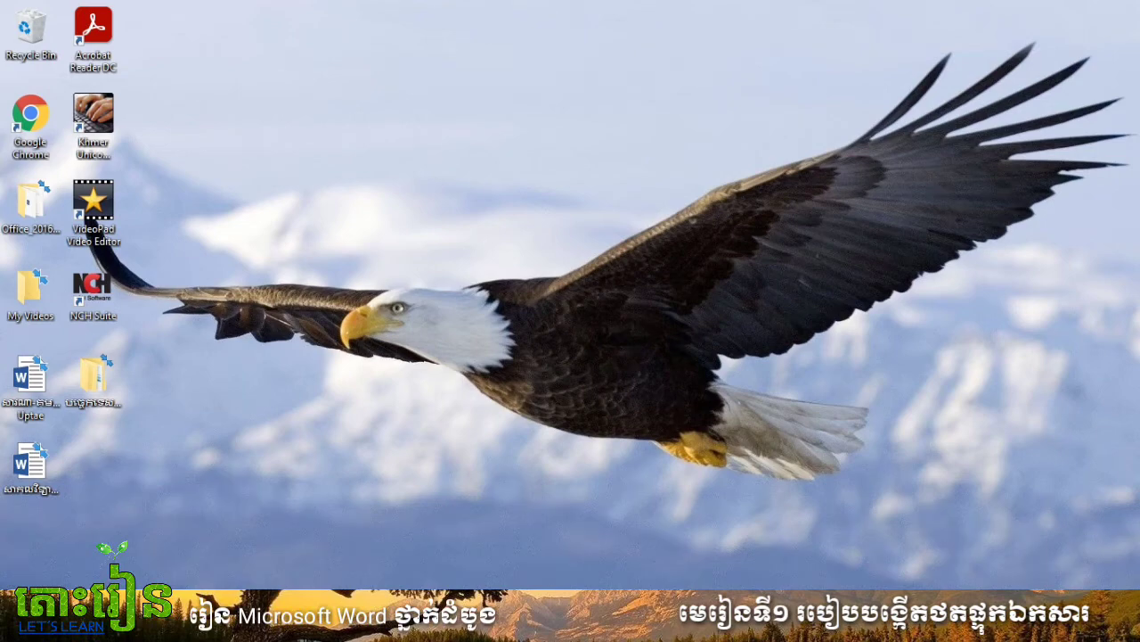
Step: Open the Documents folder in File Explorer to examine its contents, and close the window
{"action": "key", "text": "super+e"}
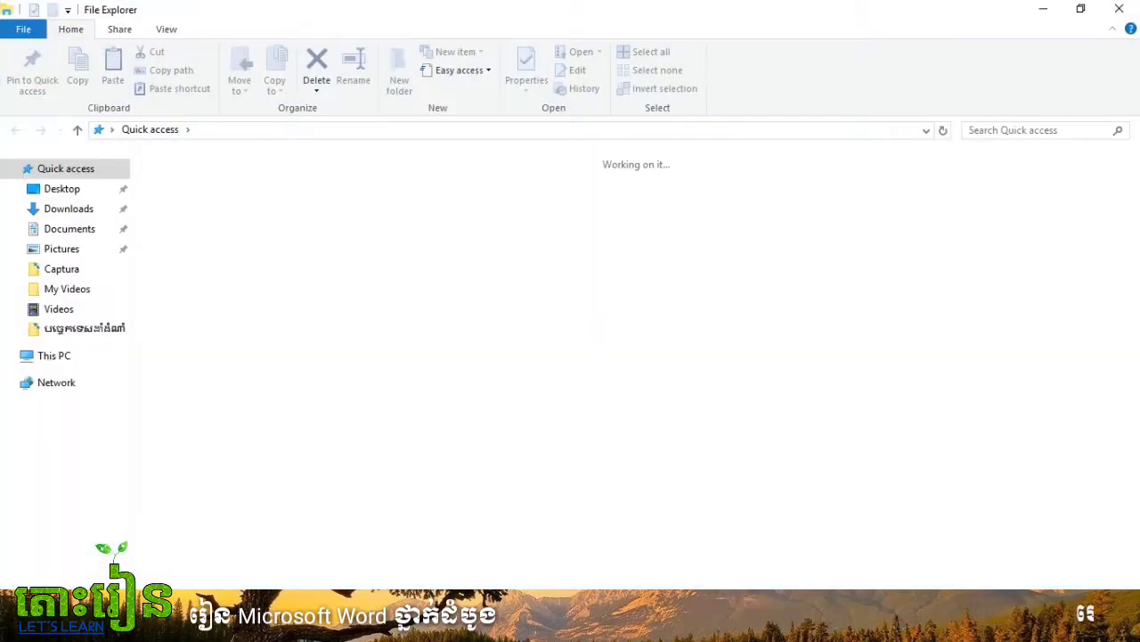
{"action": "left_click", "coordinate": [69, 228]}
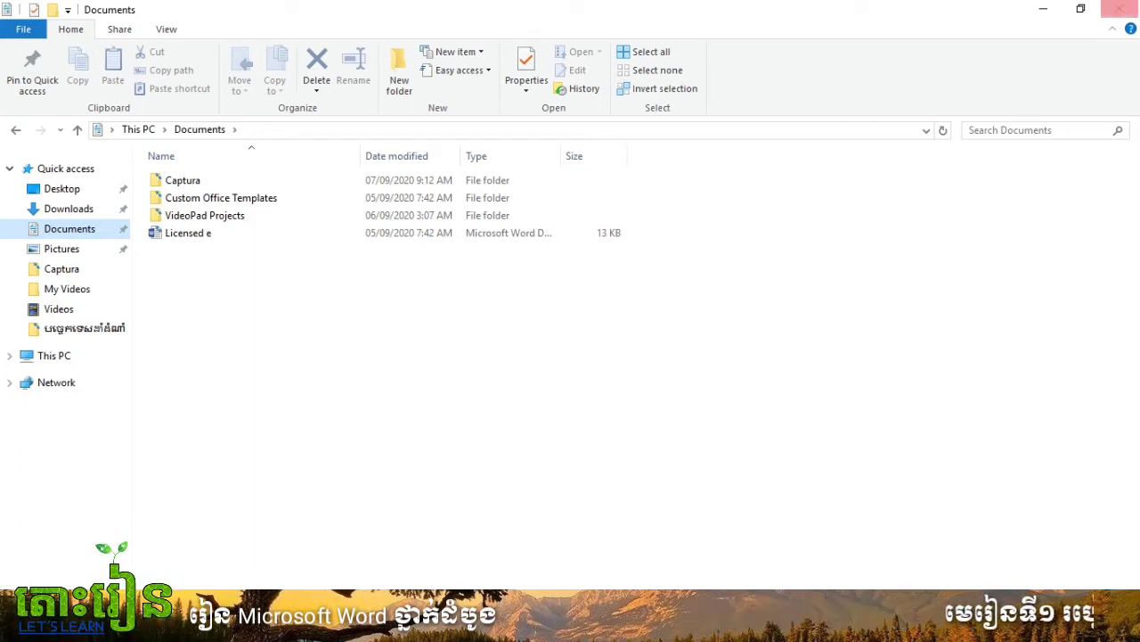
{"action": "left_click", "coordinate": [1119, 9]}
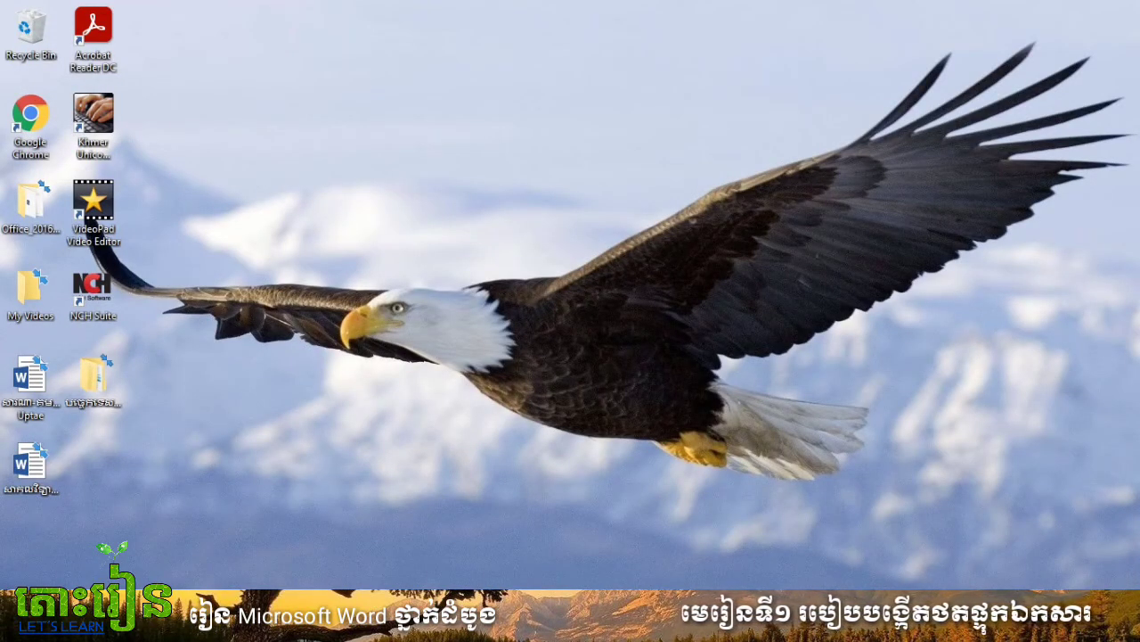
Step: Move the បច្ចេកទេសកសិកម្ម folder to empty desktop space and open its nested subfolder បច្ចេកទេសចិញ្ចឹមសត្វពាហនៈ inside បច្ចេកទេសចិញ្ចឹមសត្វ
{"action": "left_click", "coordinate": [93, 379]}
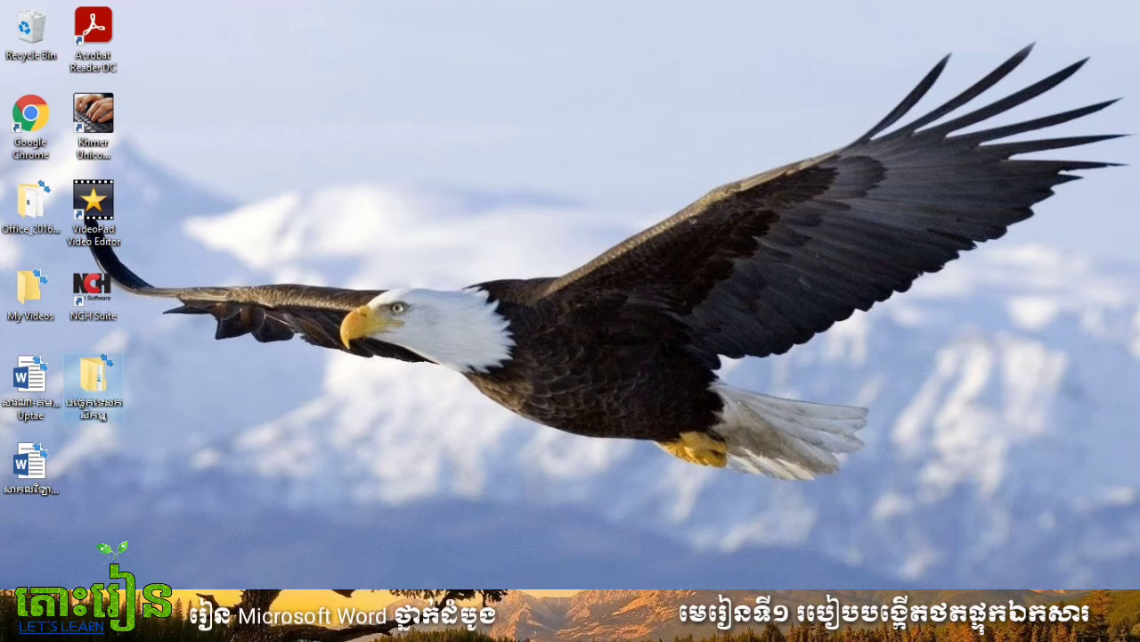
{"action": "left_click_drag", "start_coordinate": [93, 379], "coordinate": [469, 115]}
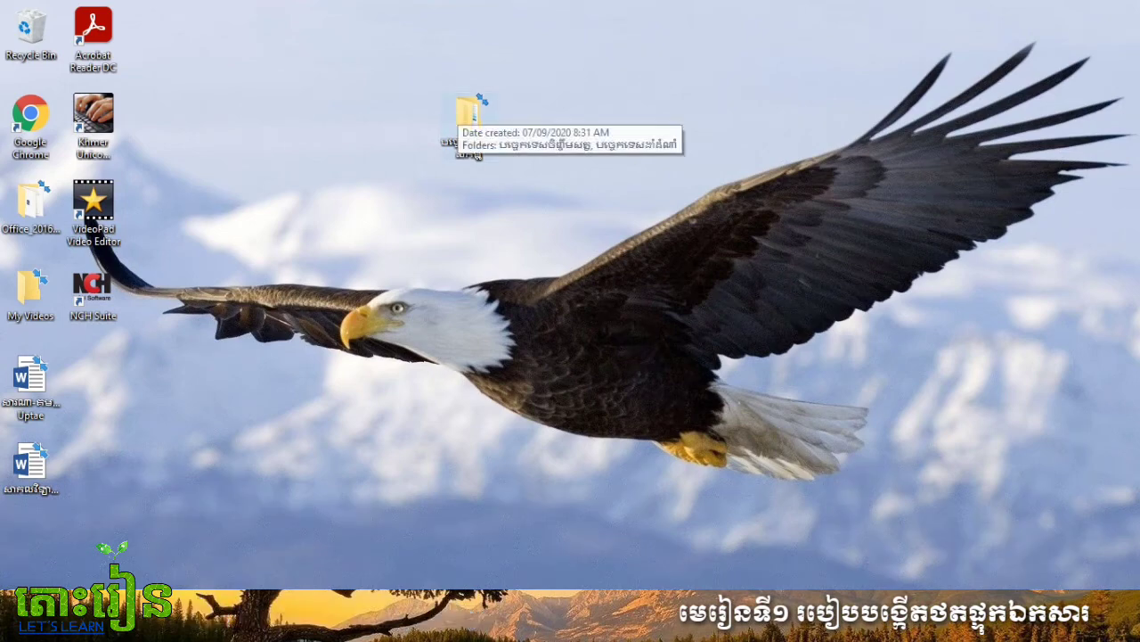
{"action": "double_click", "coordinate": [474, 152]}
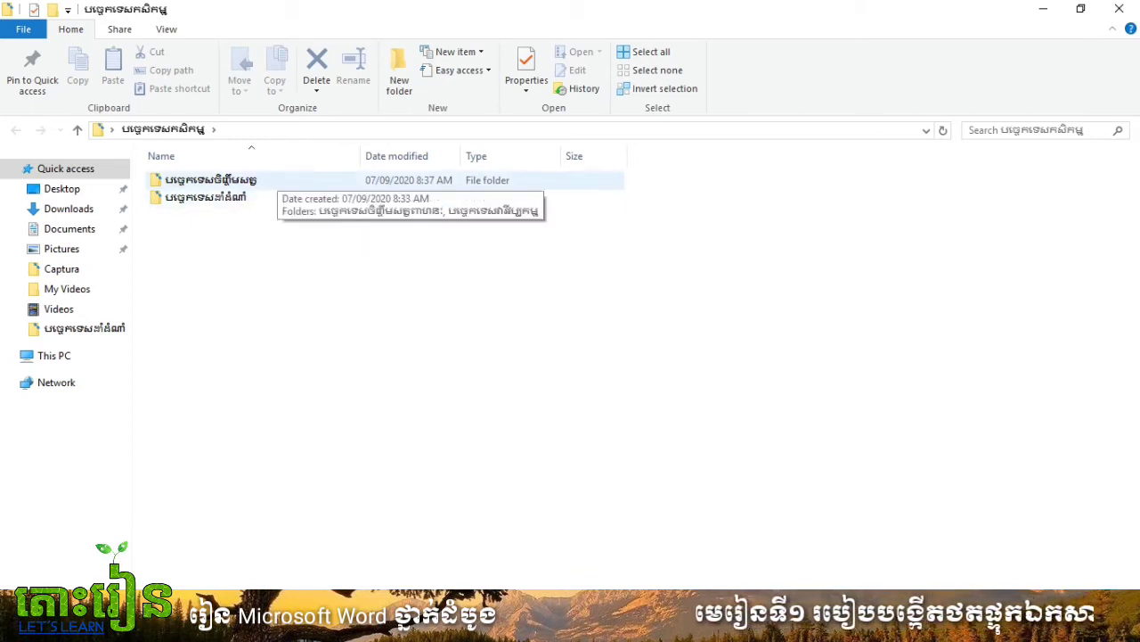
{"action": "double_click", "coordinate": [222, 180]}
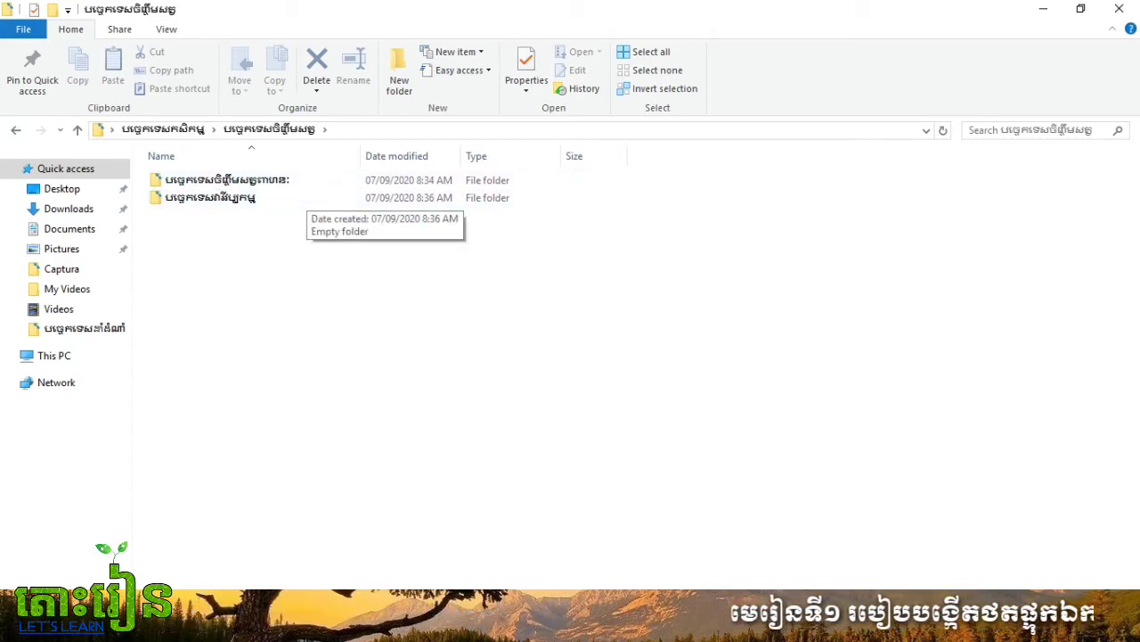
{"action": "left_click", "coordinate": [227, 180]}
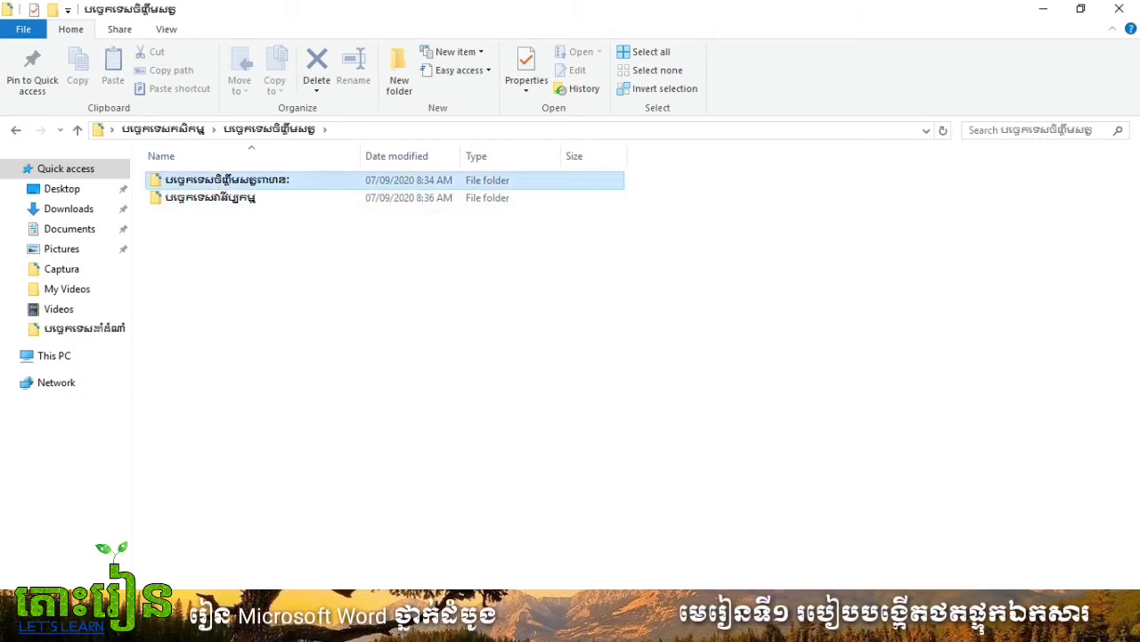
{"action": "key", "text": "Return"}
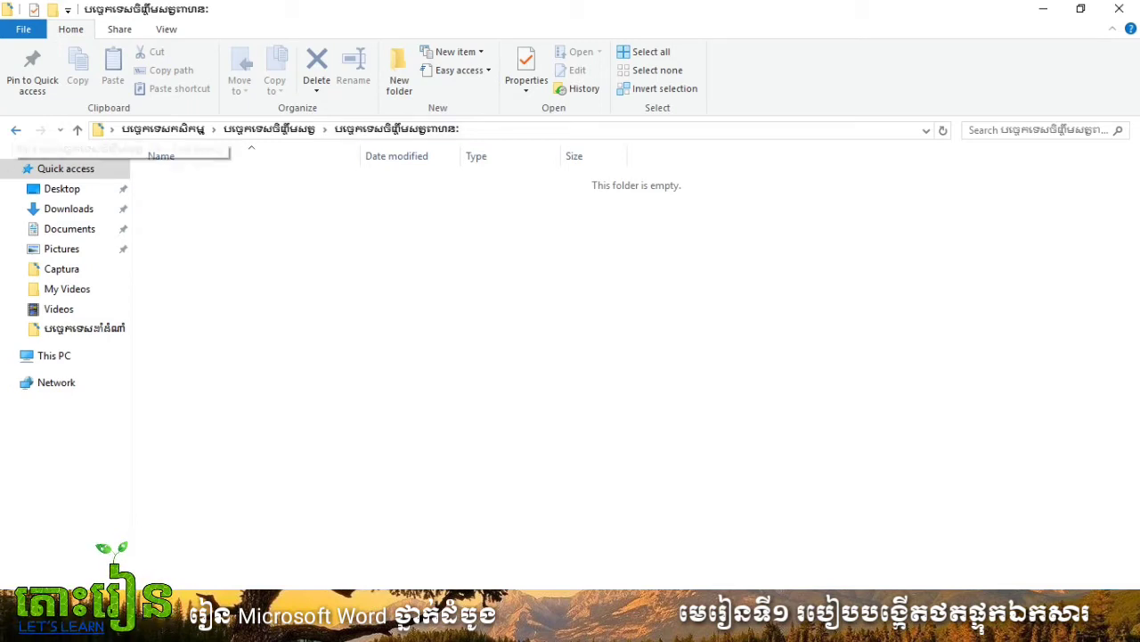
{"action": "key", "text": "alt+space"}
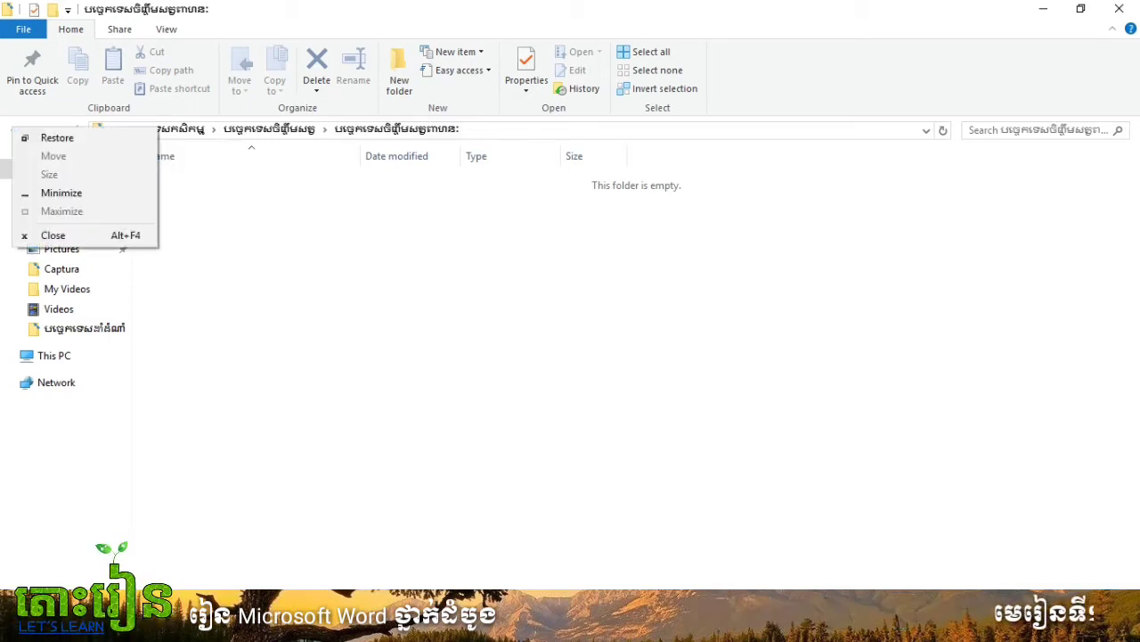
{"action": "key", "text": "Escape"}
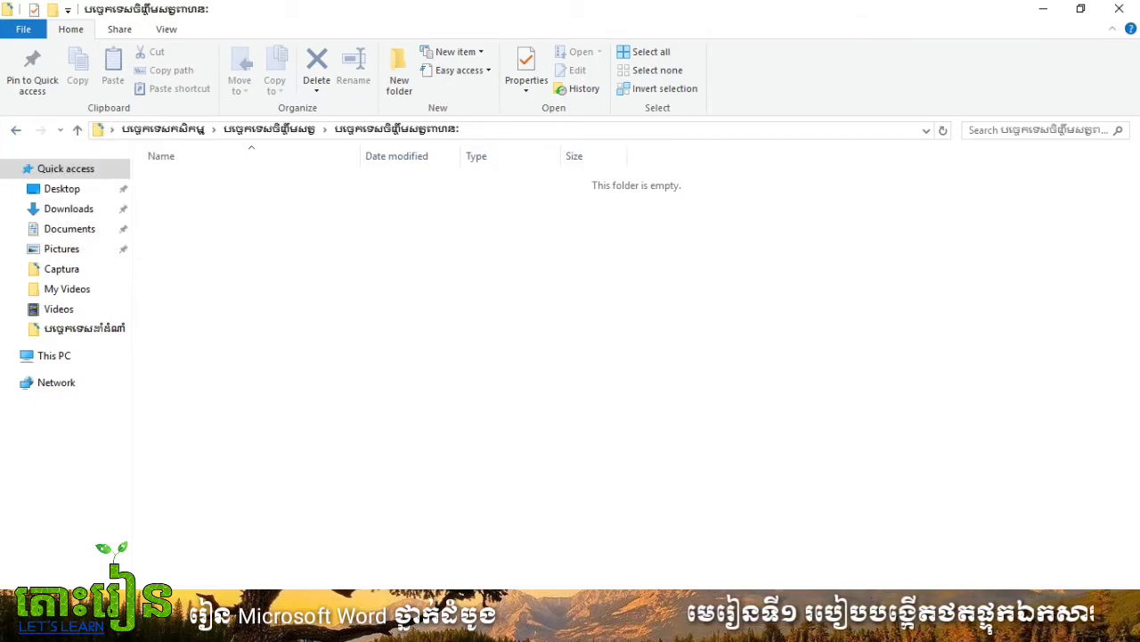
Step: Return to the បច្ចេកទេសកសិកម្ម folder, examine its បច្ចេកទេសដាំដំណាំ subfolder, and close the window
{"action": "left_click", "coordinate": [163, 129]}
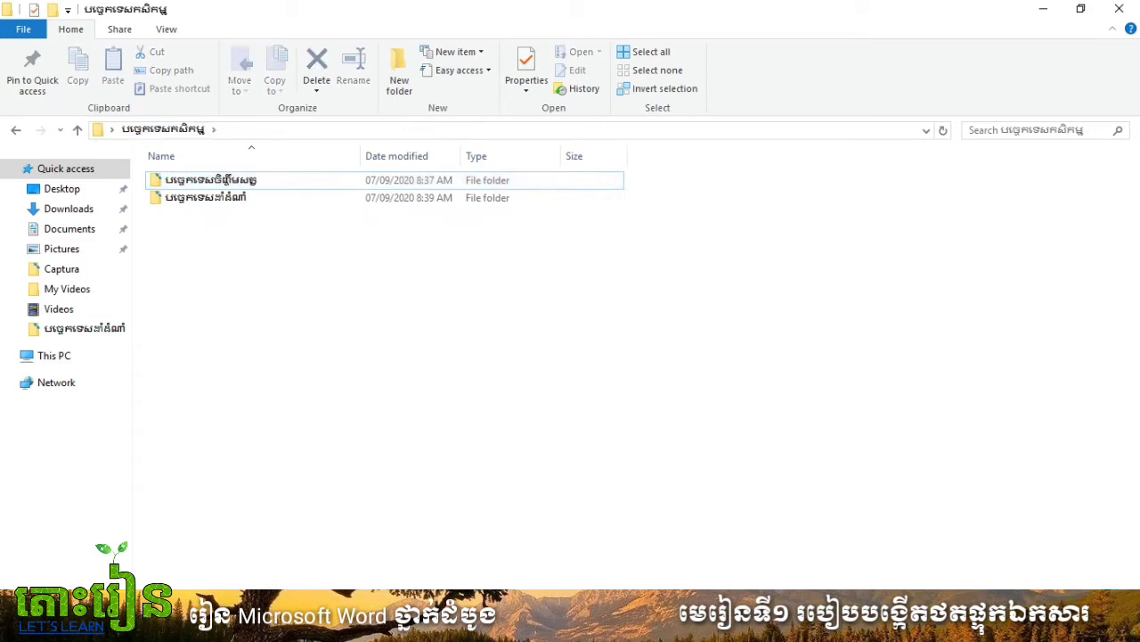
{"action": "double_click", "coordinate": [205, 197]}
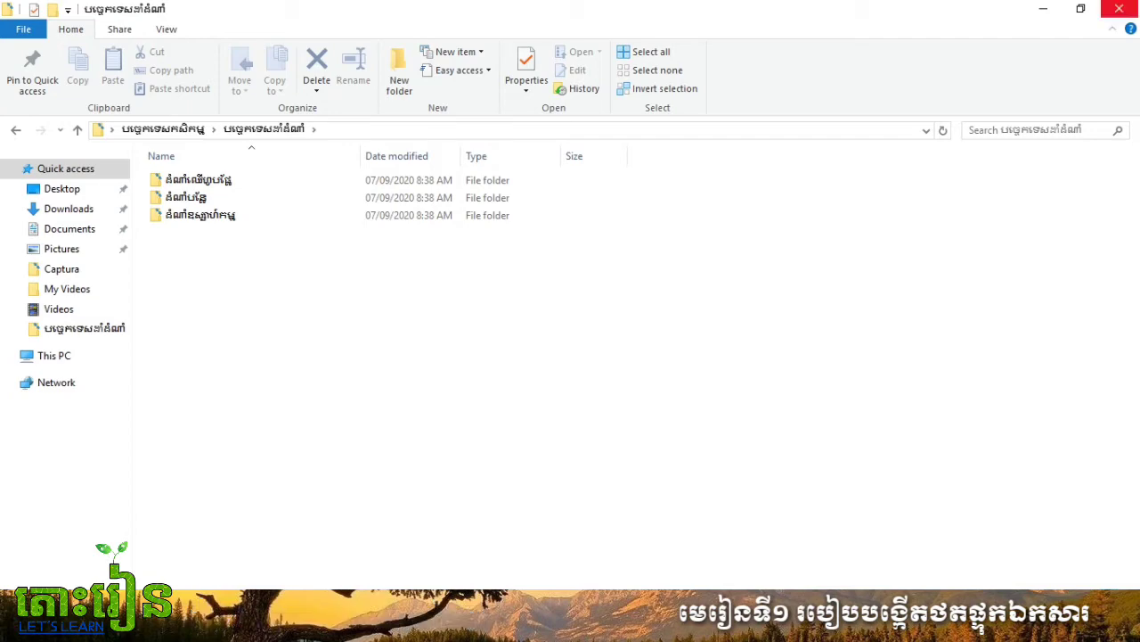
{"action": "key", "text": "alt+F4"}
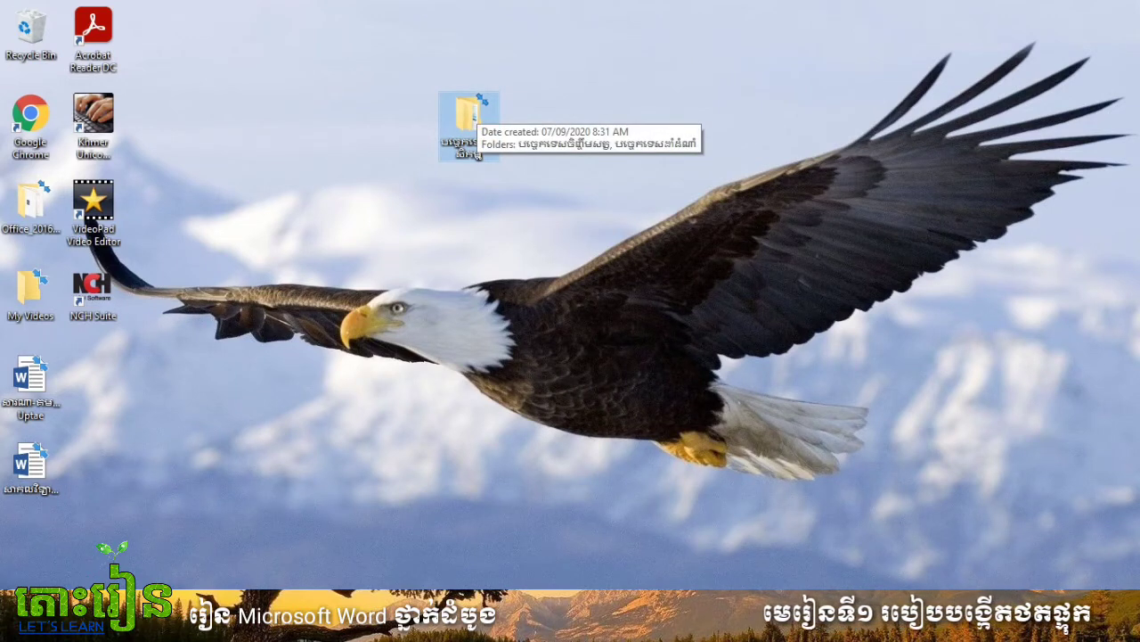
Step: Move the បច្ចេកទេសកសិកម្ម folder closer to the other desktop icons and create a new desktop folder named ការប្រចាំឆ្នាំ
{"action": "left_click_drag", "start_coordinate": [463, 116], "coordinate": [236, 129]}
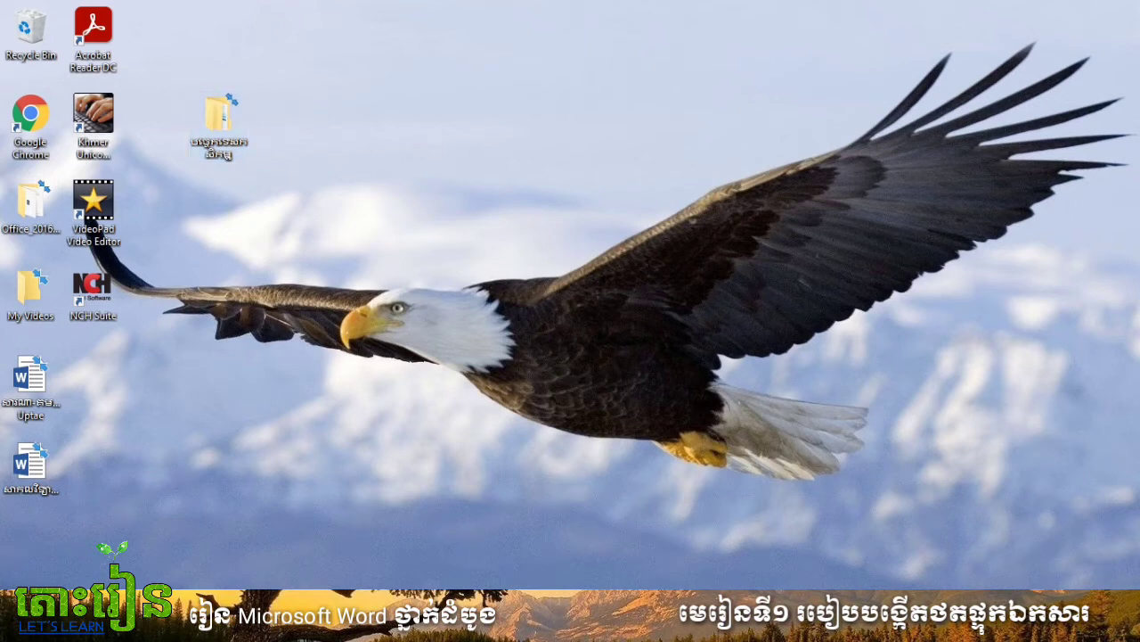
{"action": "right_click", "coordinate": [477, 110]}
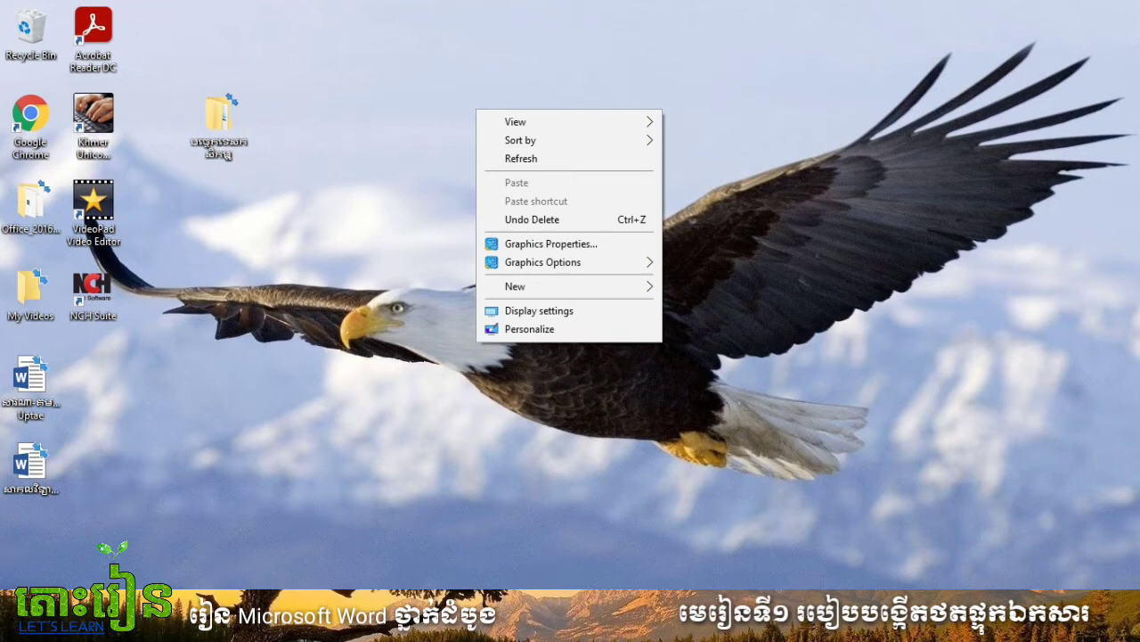
{"action": "mouse_move", "coordinate": [571, 286]}
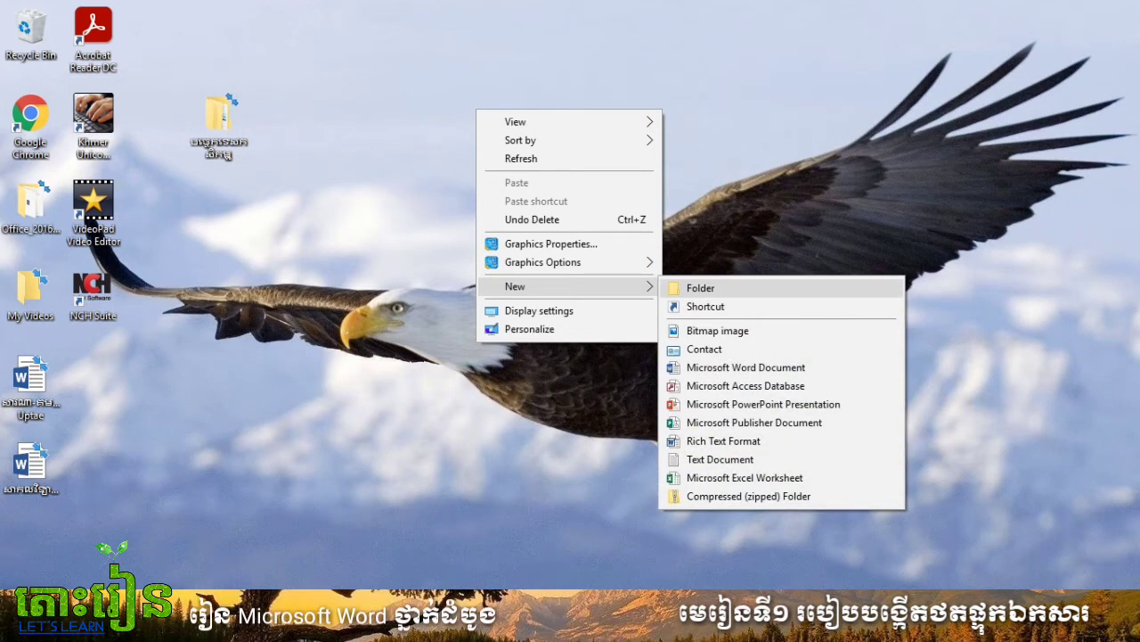
{"action": "left_click", "coordinate": [701, 288]}
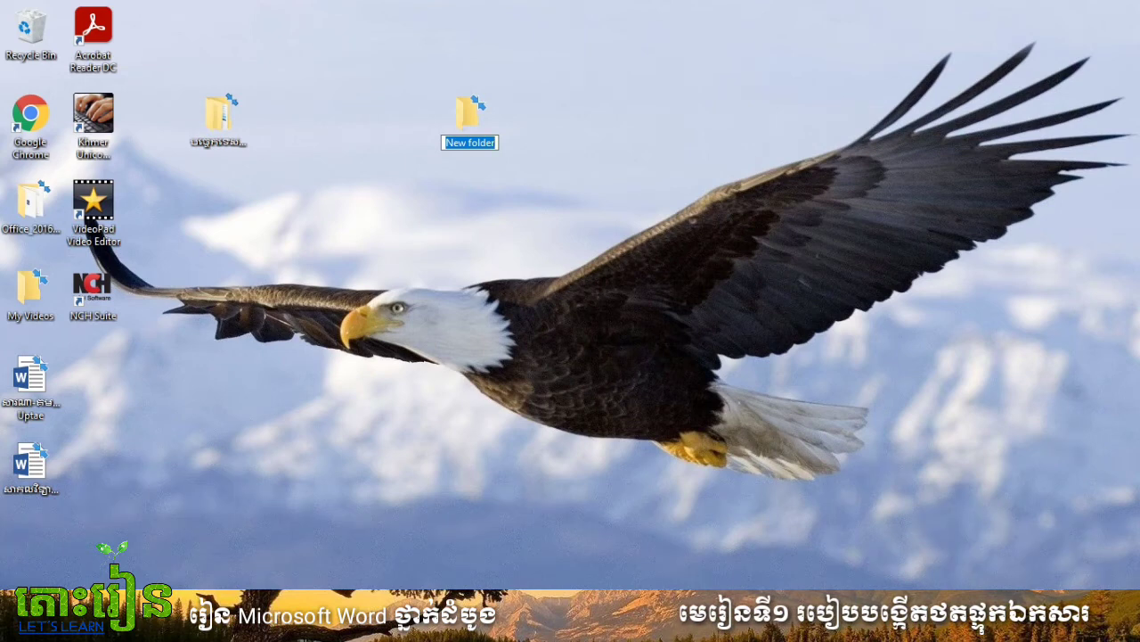
{"action": "key", "text": "BackSpace"}
{"action": "type", "text": "ក"}
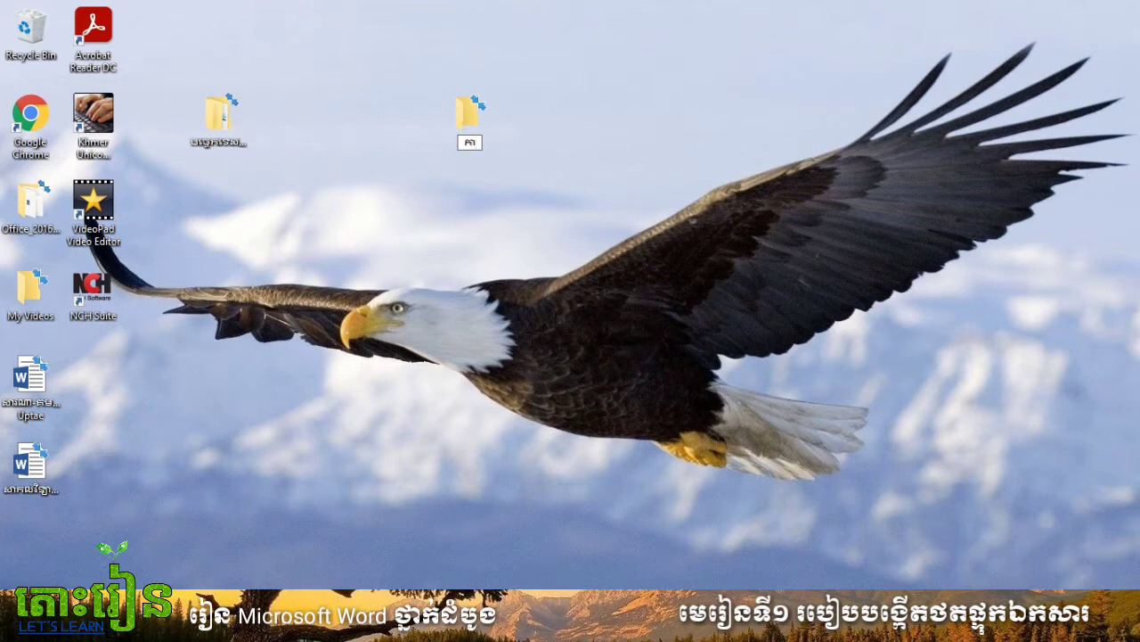
{"action": "type", "text": "ារប្រចាំឆ្នាំ"}
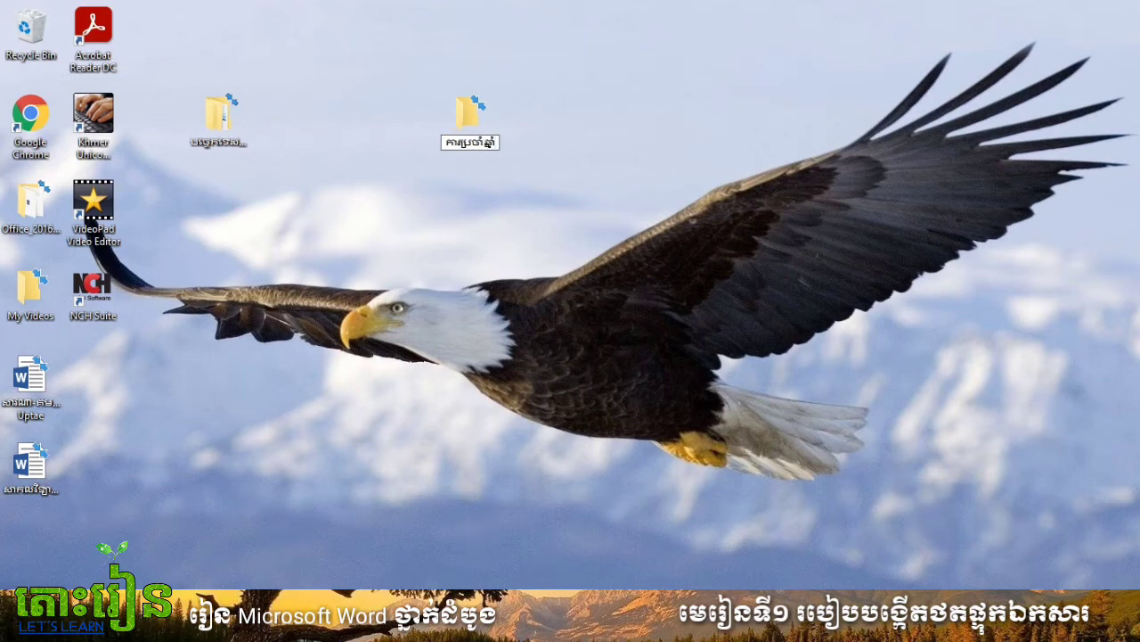
{"action": "key", "text": "Return"}
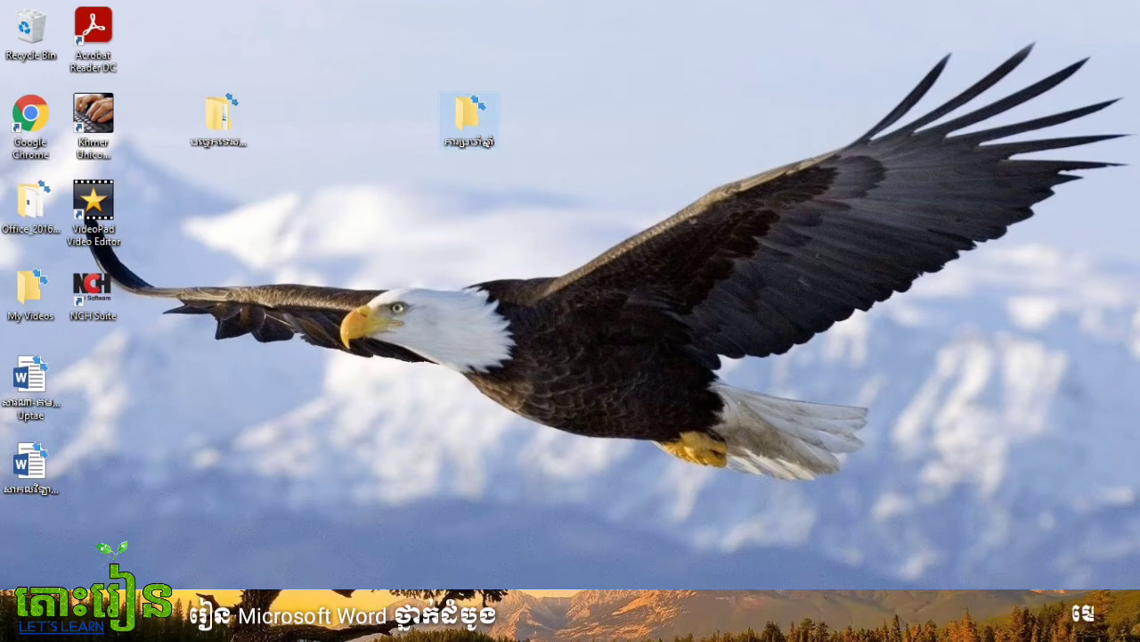
Step: Create a second new folder on the desktop, named ការលក់ប្រចាំខែ
{"action": "right_click", "coordinate": [534, 98]}
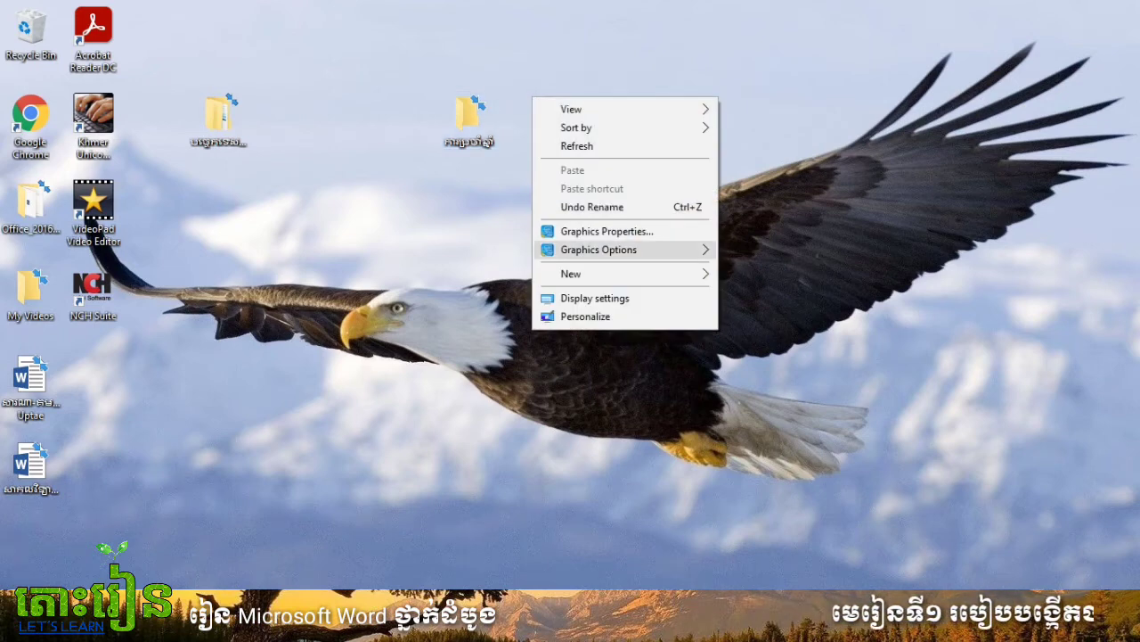
{"action": "mouse_move", "coordinate": [588, 274]}
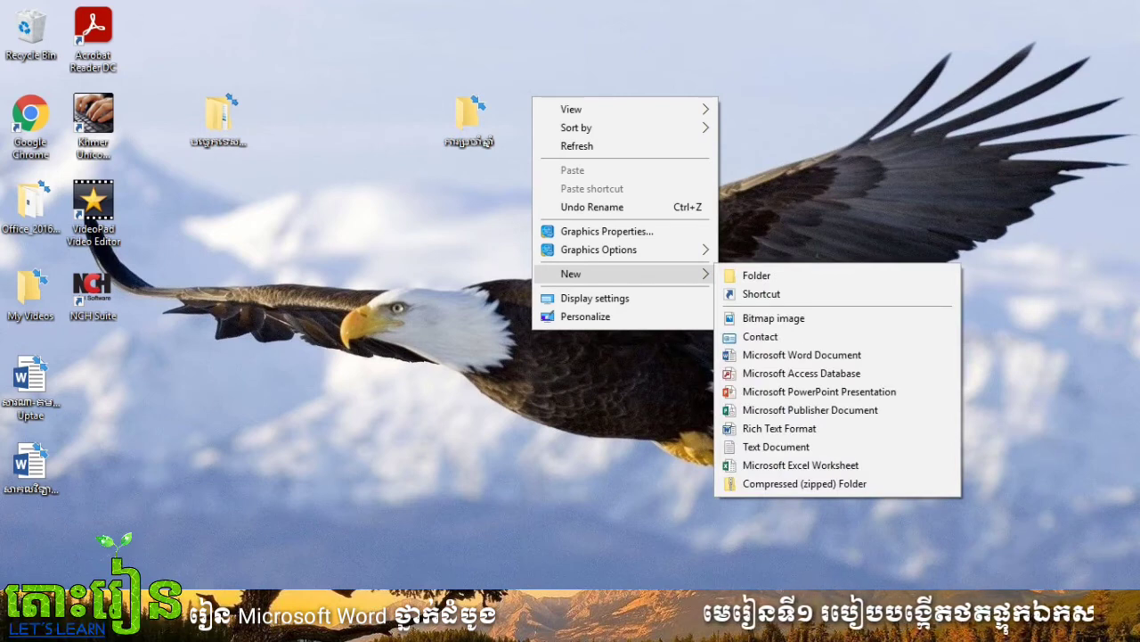
{"action": "left_click", "coordinate": [757, 275]}
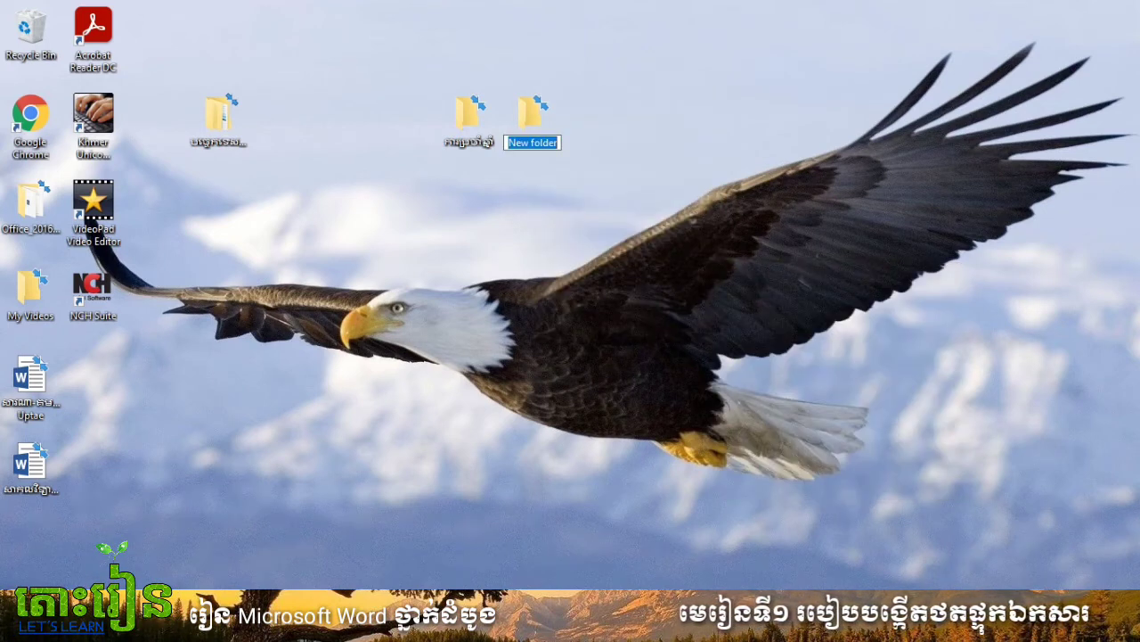
{"action": "type", "text": "ការ"}
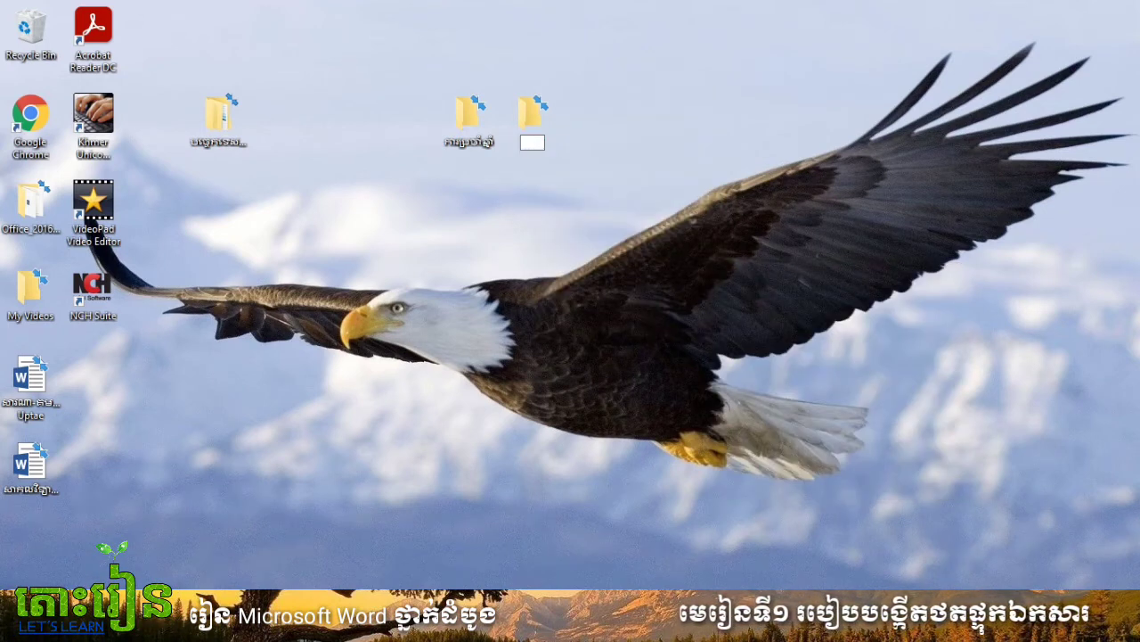
{"action": "type", "text": "លក់ប្រចាំ"}
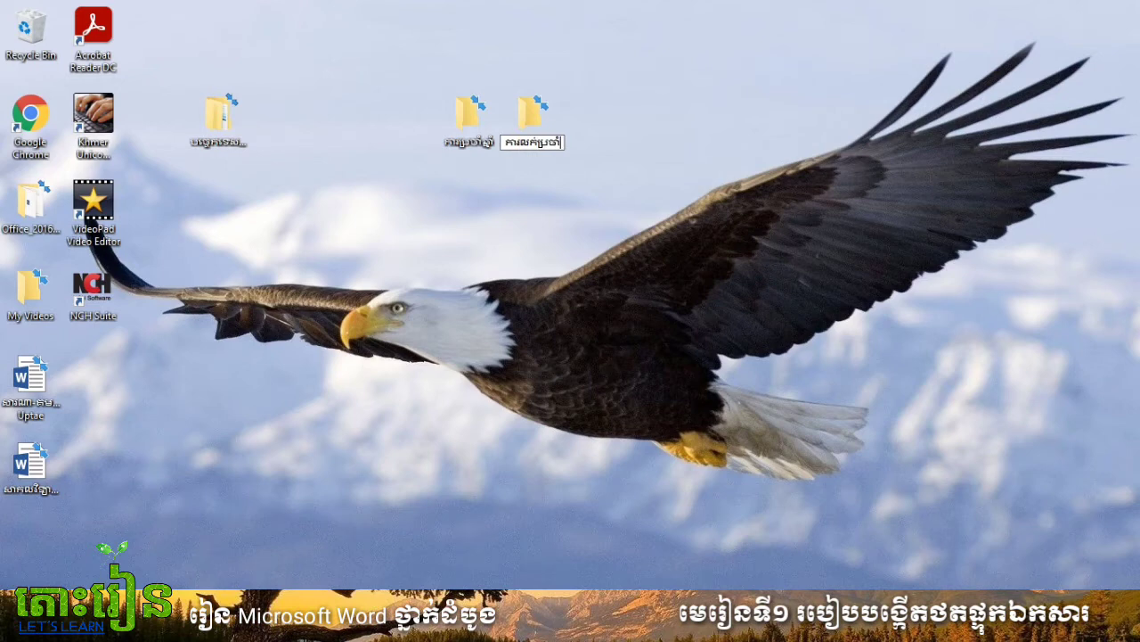
{"action": "type", "text": "ខ"}
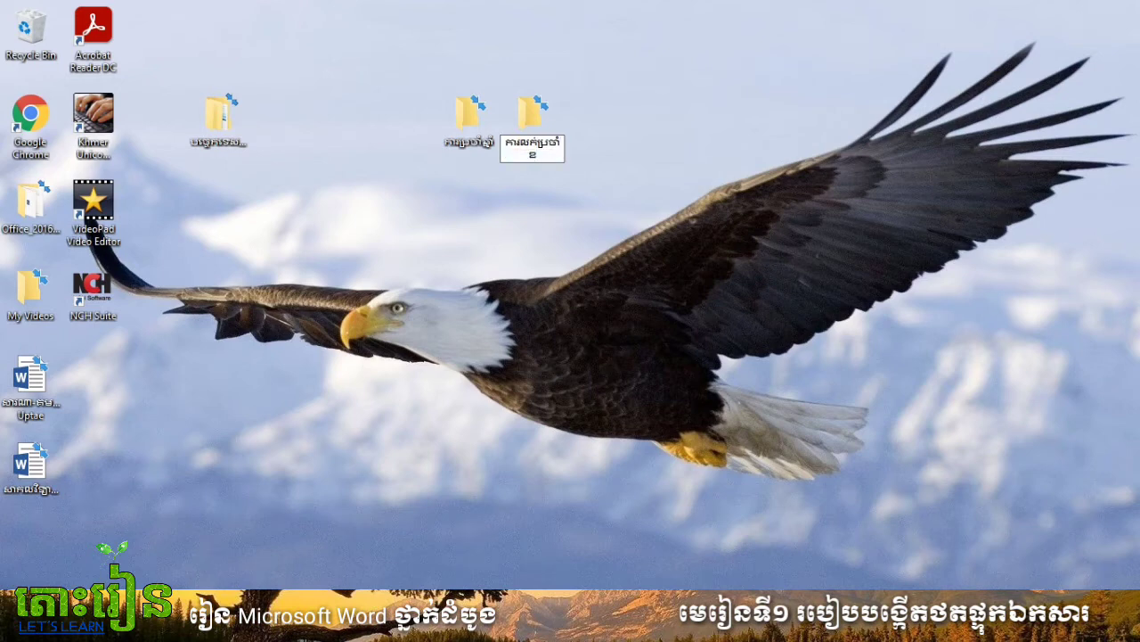
{"action": "type", "text": "ែ"}
{"action": "key", "text": "Return"}
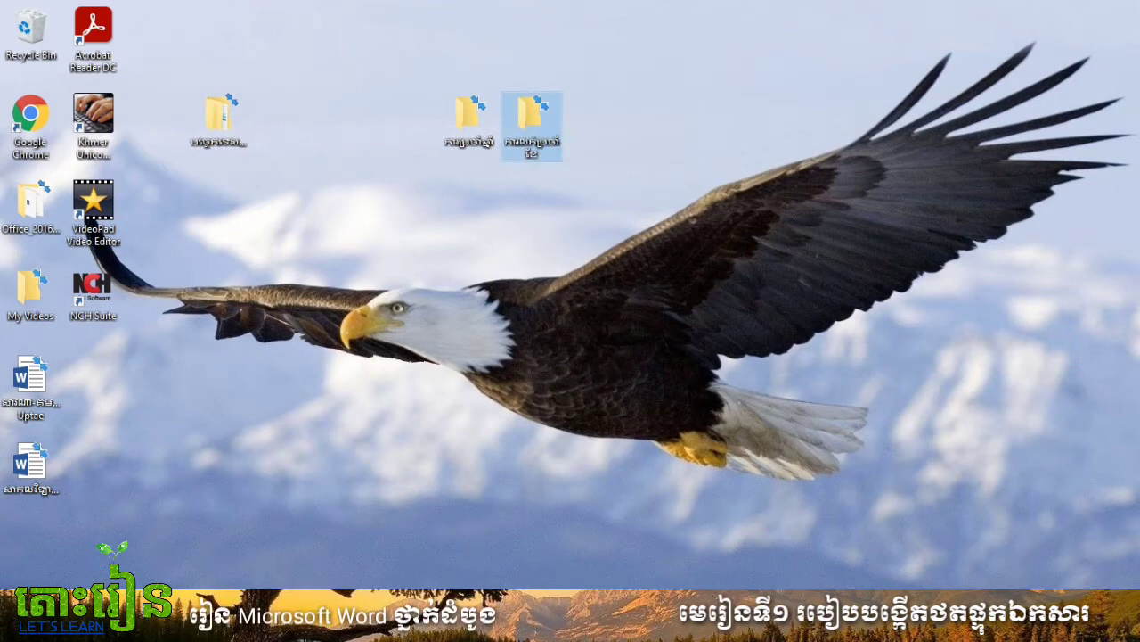
Step: Move the ការលក់ប្រចាំខែ folder into the ការប្រចាំឆ្នាំ folder
{"action": "left_click_drag", "start_coordinate": [532, 115], "coordinate": [594, 116]}
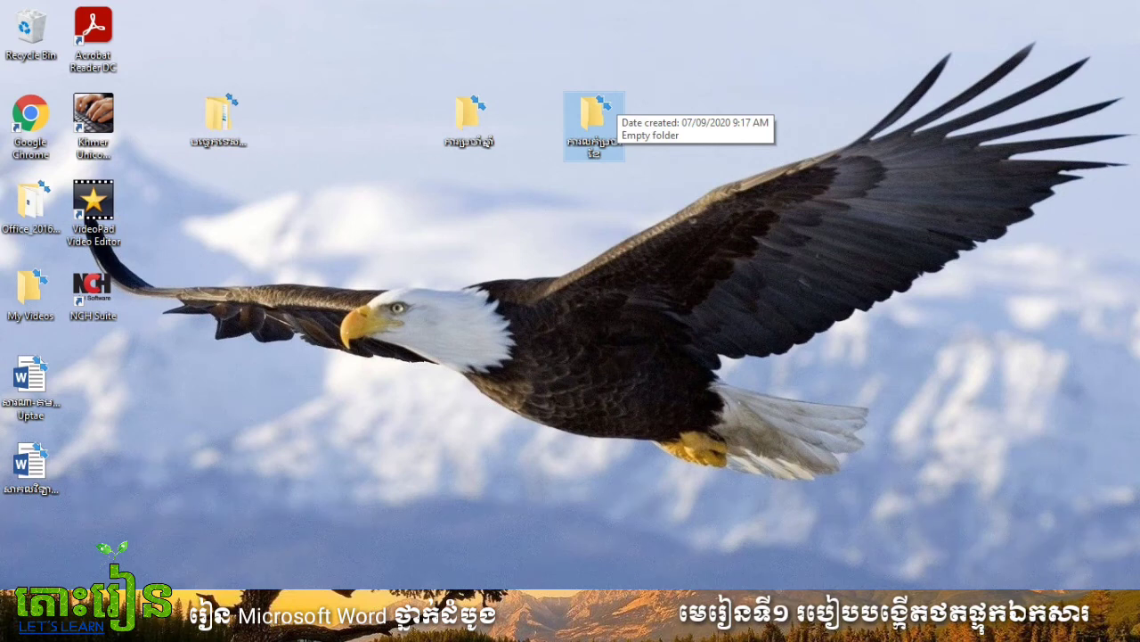
{"action": "left_click_drag", "start_coordinate": [593, 116], "coordinate": [475, 125]}
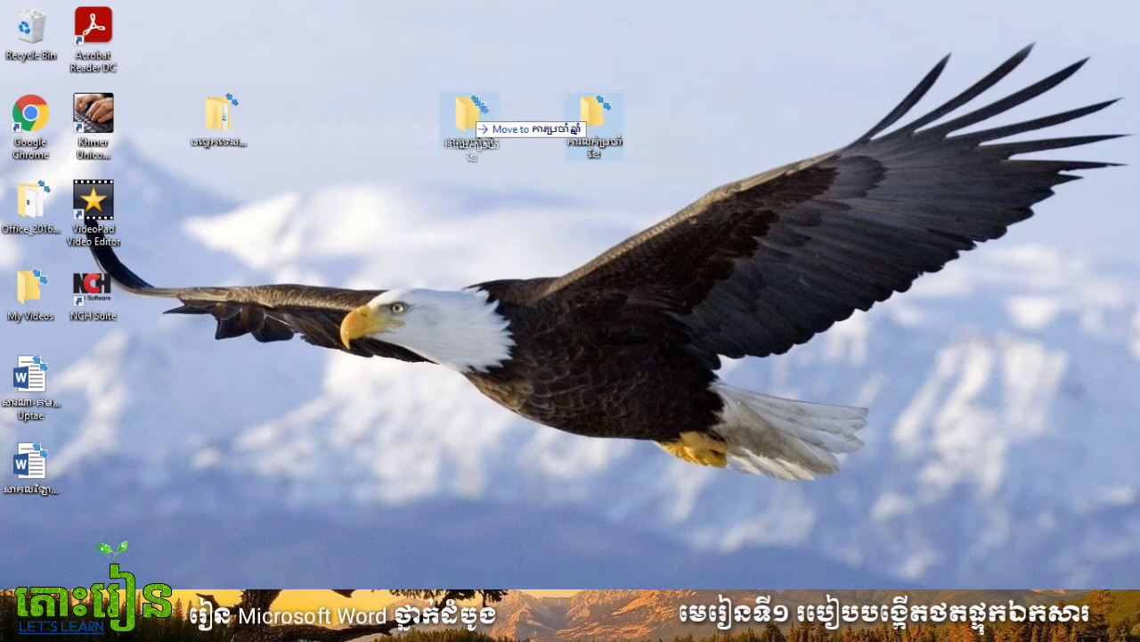
{"action": "left_click_drag", "start_coordinate": [475, 125], "coordinate": [472, 121]}
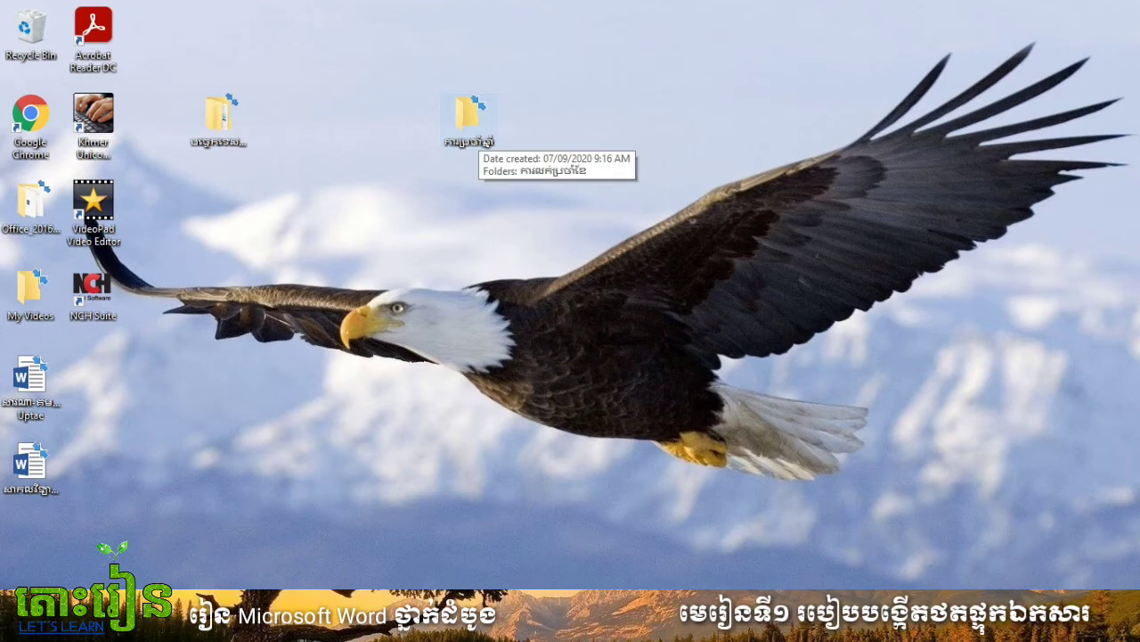
Step: Rename the ការប្រចាំឆ្នាំ desktop folder as ការលក់ប្រចាំឆ្នាំ
{"action": "left_click", "coordinate": [475, 139]}
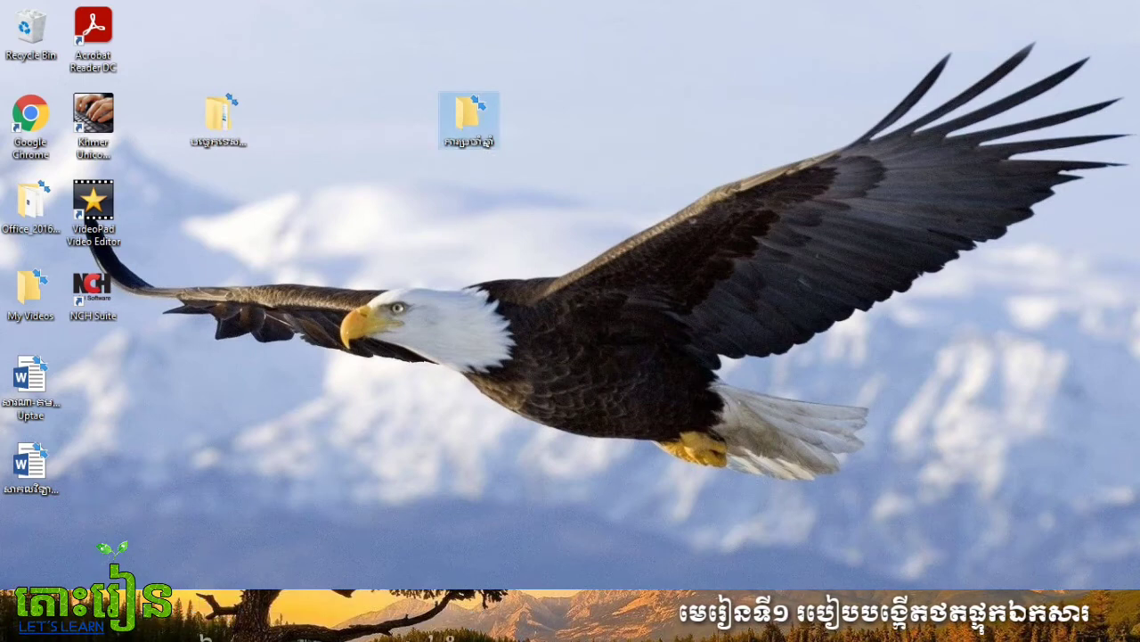
{"action": "right_click", "coordinate": [475, 139]}
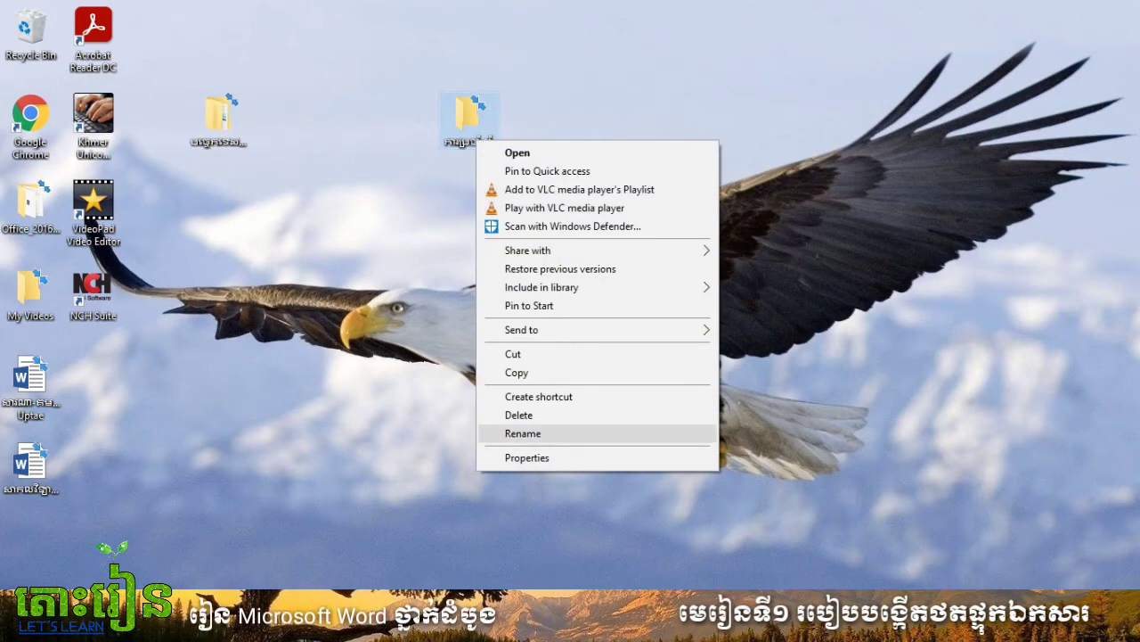
{"action": "key", "text": "Return"}
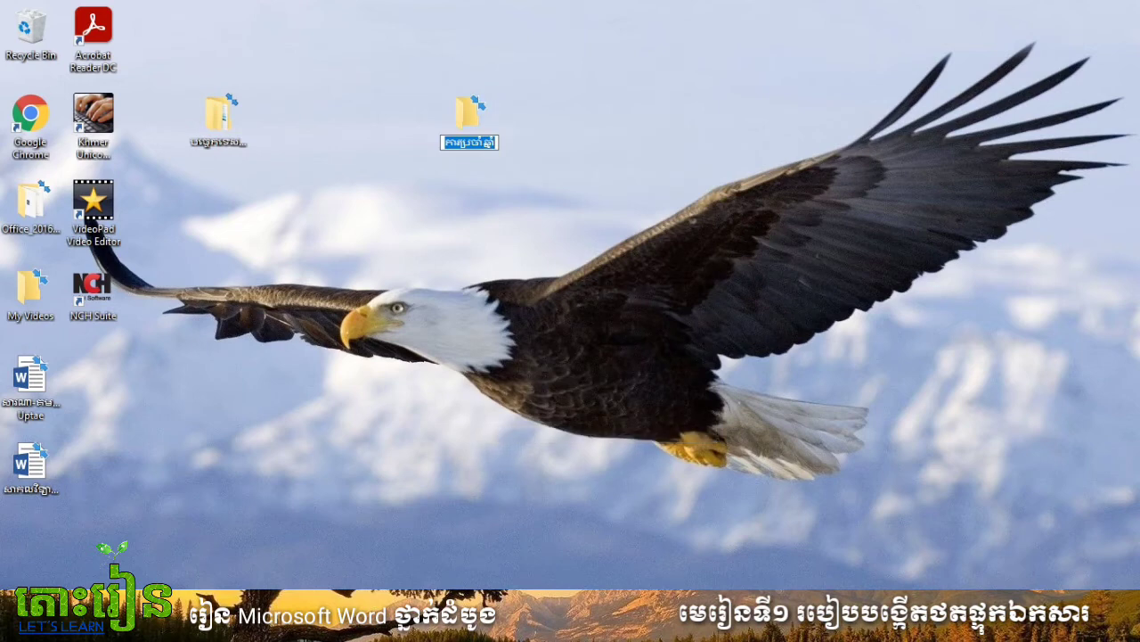
{"action": "key", "text": "End"}
{"action": "type", "text": "លក់"}
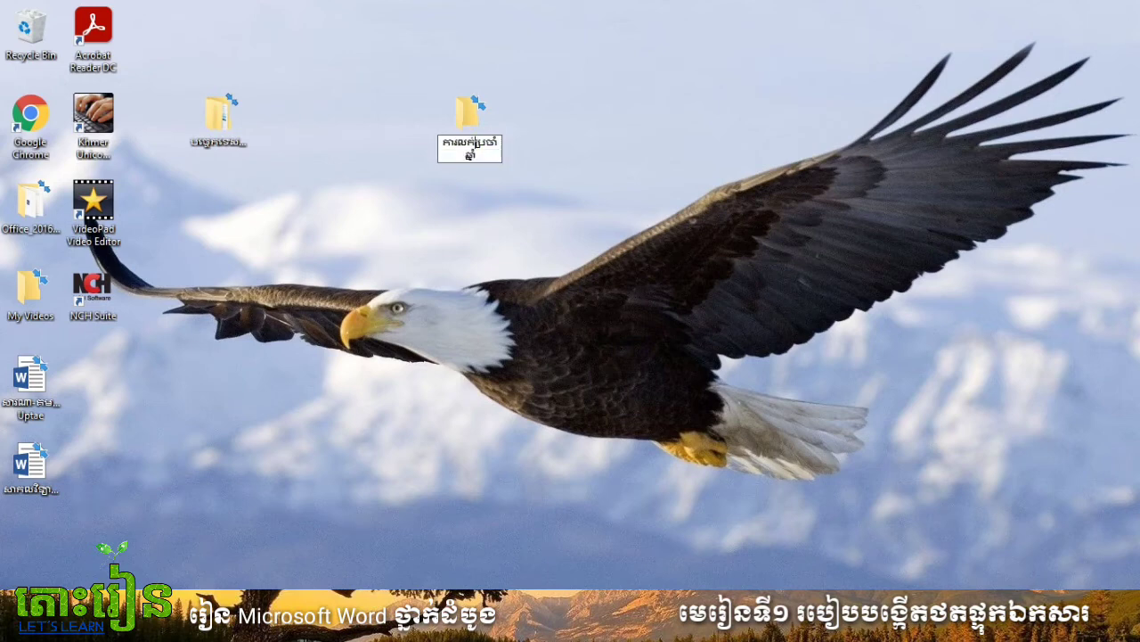
{"action": "key", "text": "Return"}
Step: Open the ការលក់ប្រចាំខែ folder inside ការលក់ប្រចាំឆ្នាំ and create a subfolder named ការលក់ប្រចាំខែមករា
{"action": "double_click", "coordinate": [470, 116]}
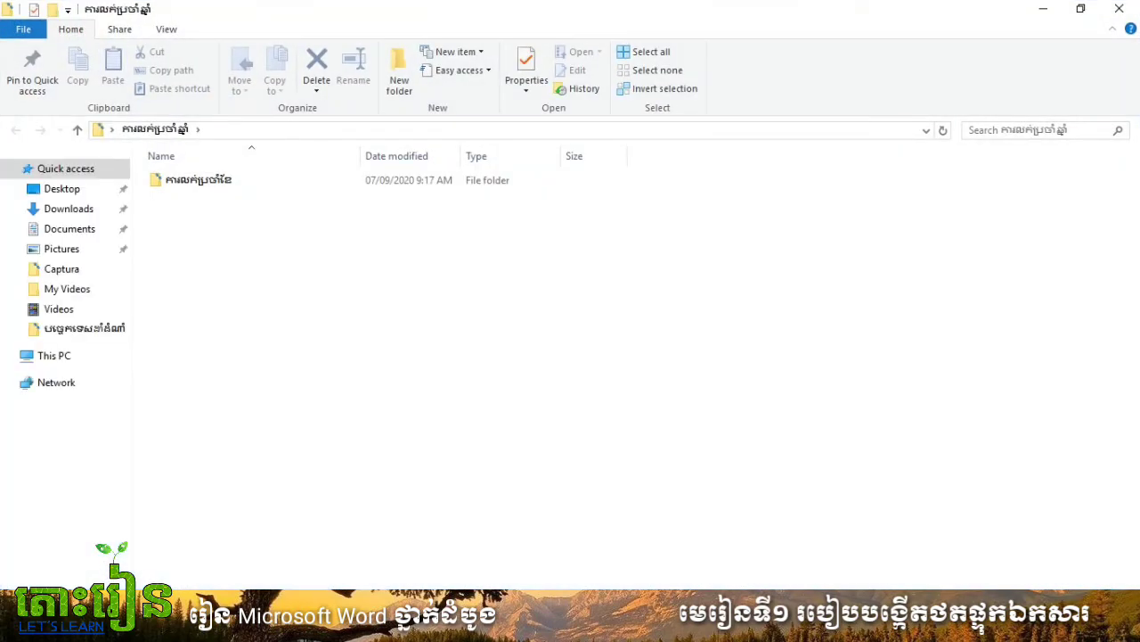
{"action": "left_click", "coordinate": [198, 180]}
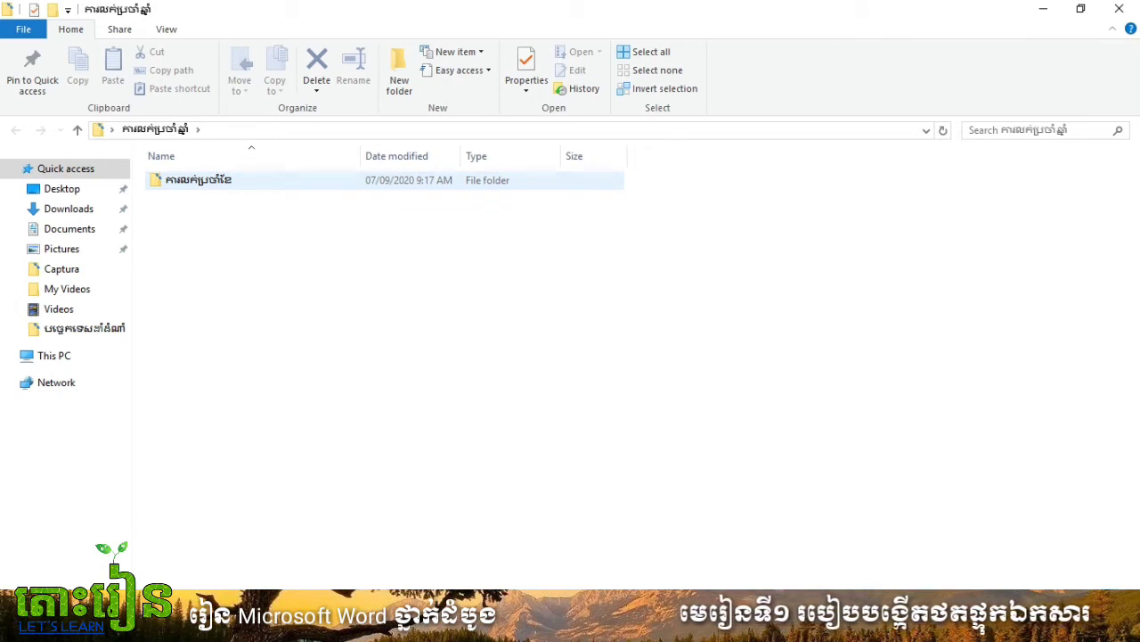
{"action": "key", "text": "Return"}
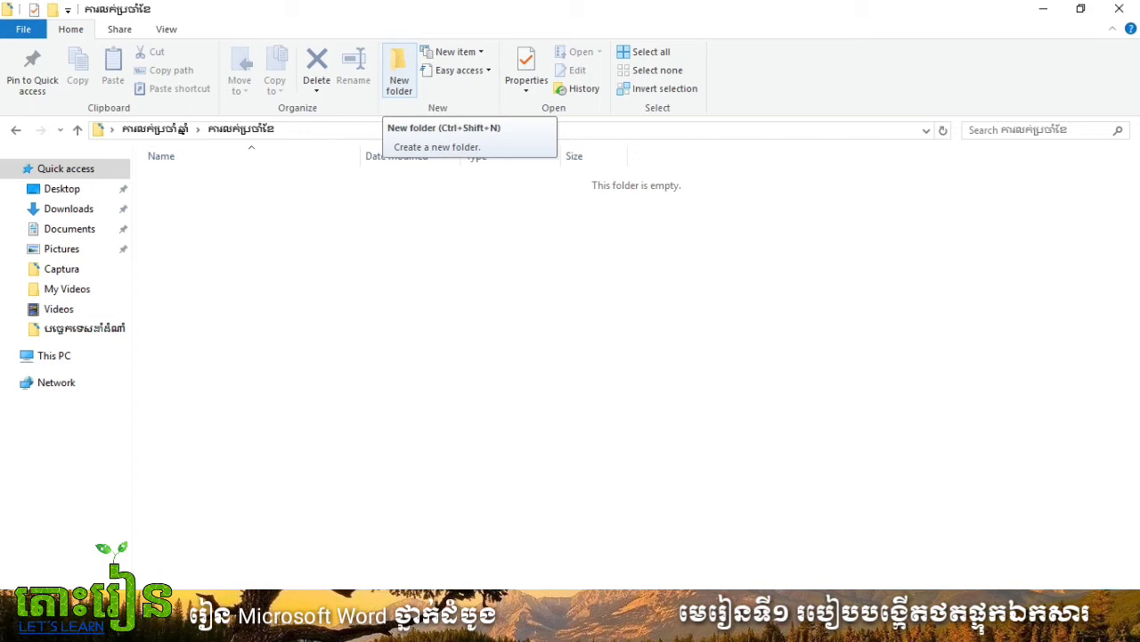
{"action": "left_click", "coordinate": [399, 71]}
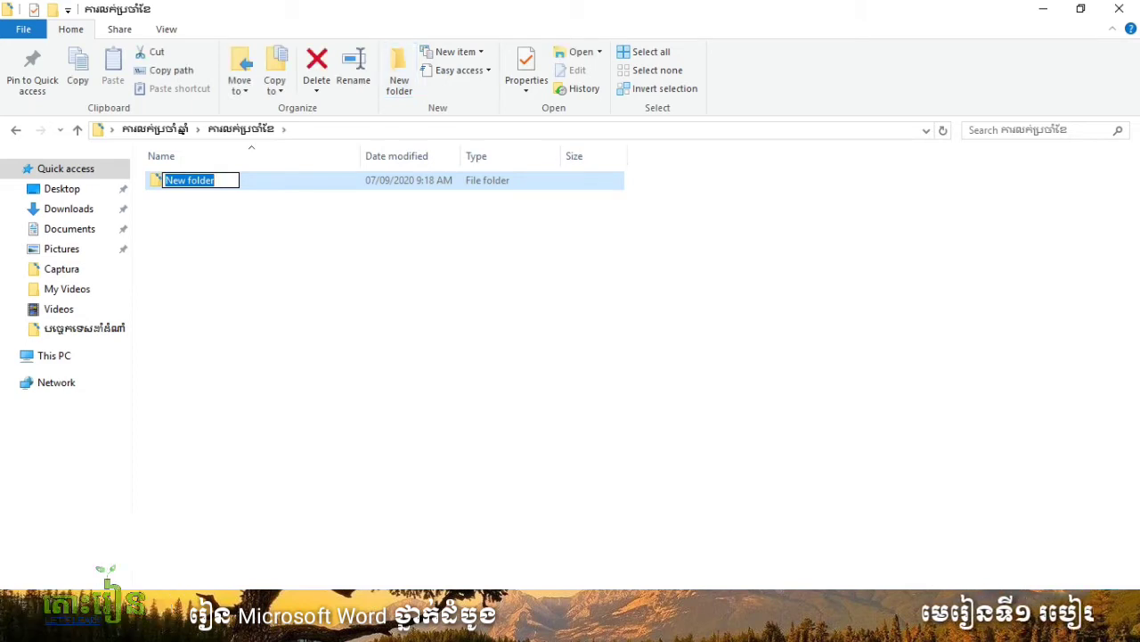
{"action": "key", "text": "BackSpace"}
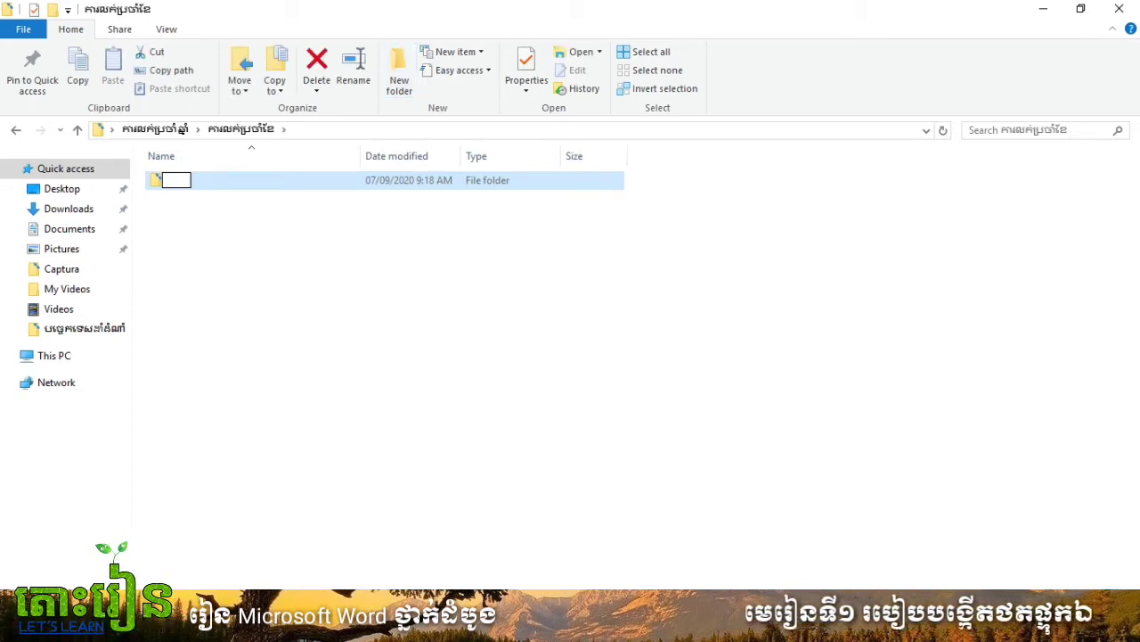
{"action": "type", "text": "កា"}
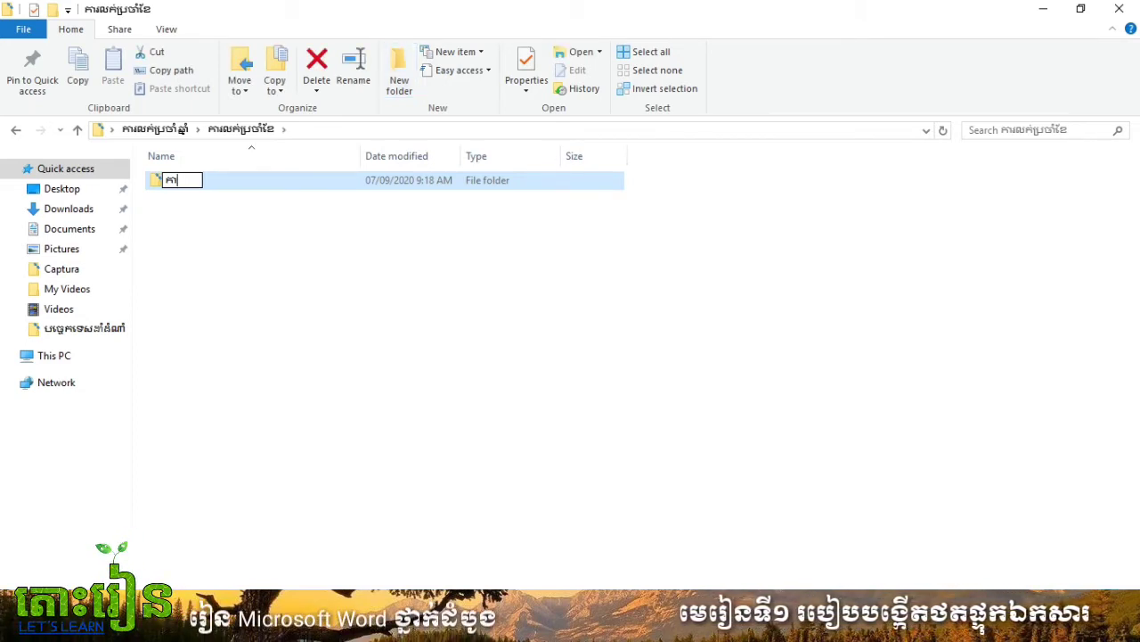
{"action": "type", "text": "រណក់"}
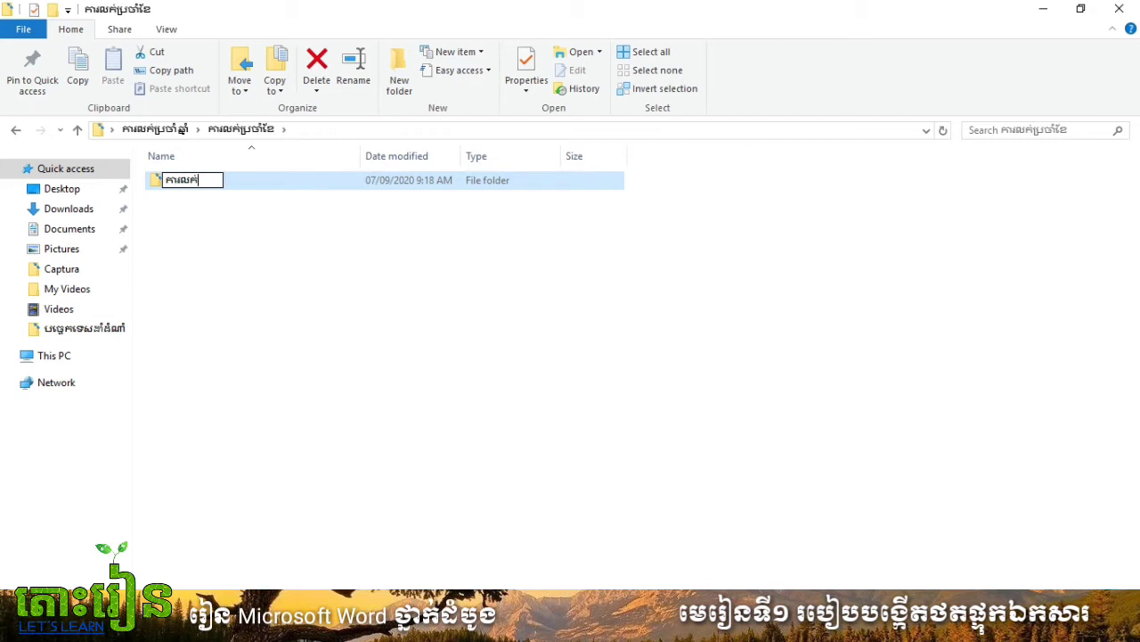
{"action": "type", "text": "ប្រចាំខែម"}
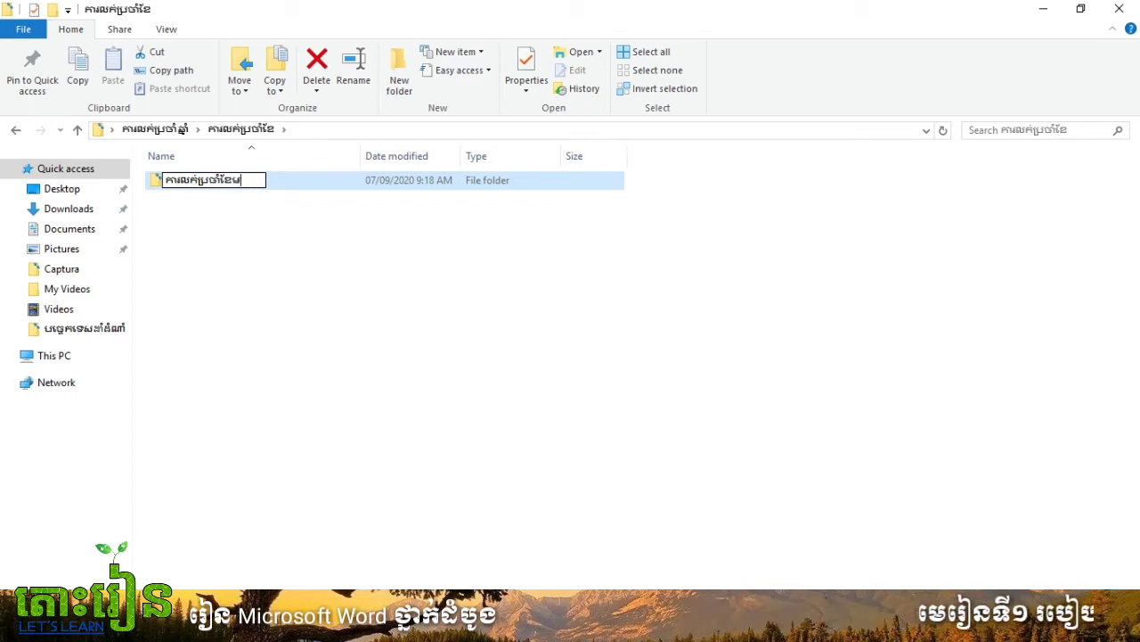
{"action": "type", "text": "ករា"}
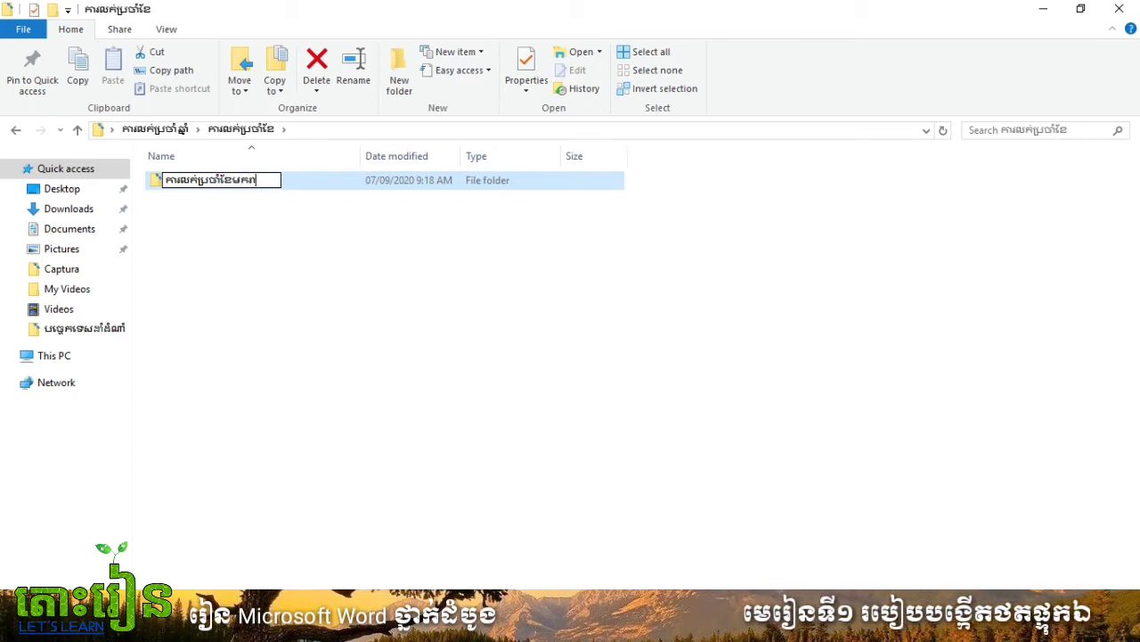
{"action": "key", "text": "Return"}
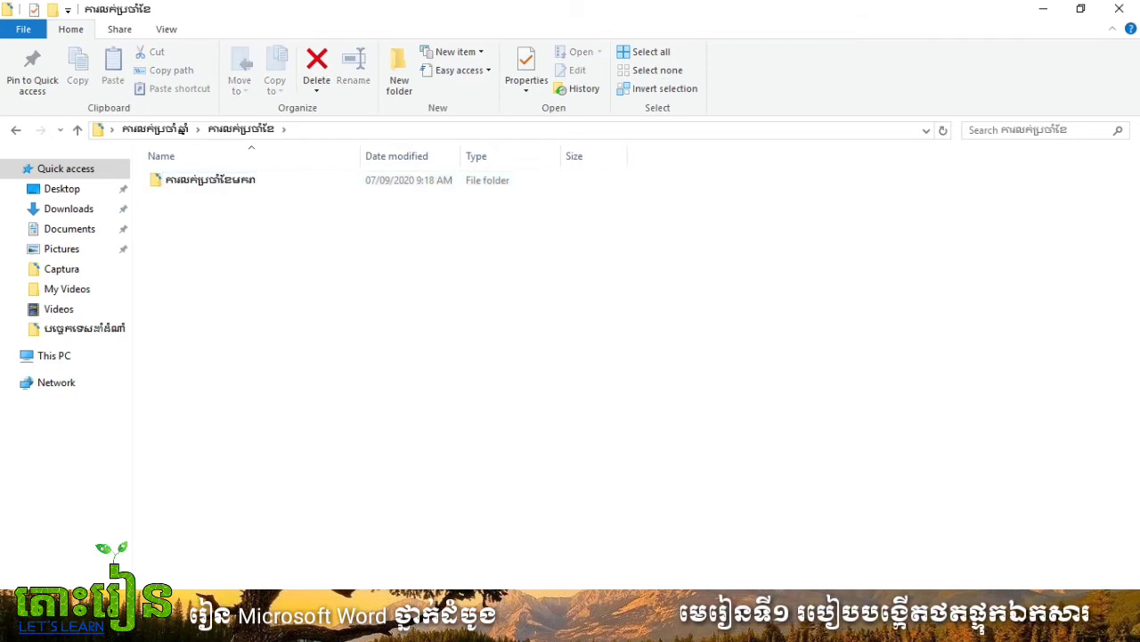
{"action": "left_click", "coordinate": [210, 180]}
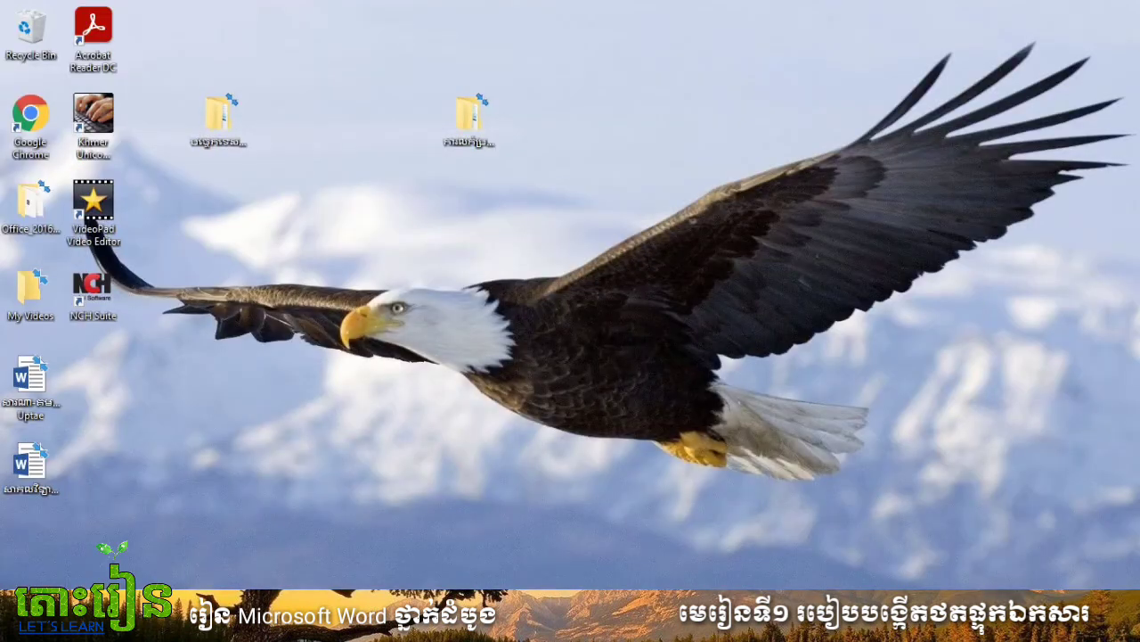
Step: Create a new folder on the desktop and name it ការលក់ប្រចាំខែកុម្ភៈ
{"action": "right_click", "coordinate": [471, 232]}
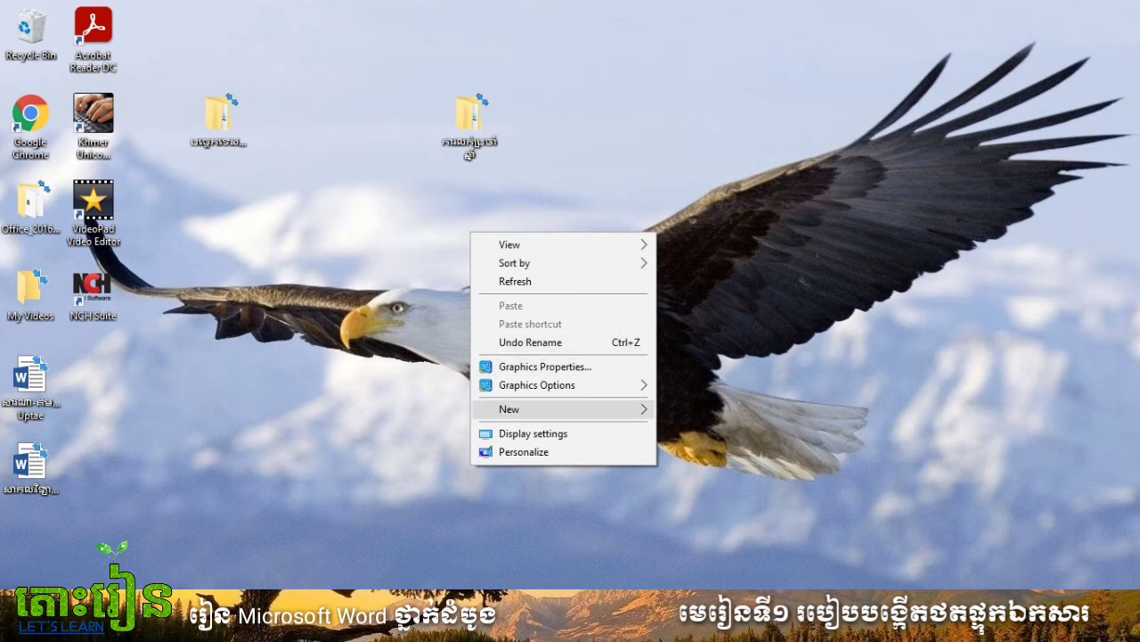
{"action": "mouse_move", "coordinate": [535, 409]}
{"action": "key", "text": "Return"}
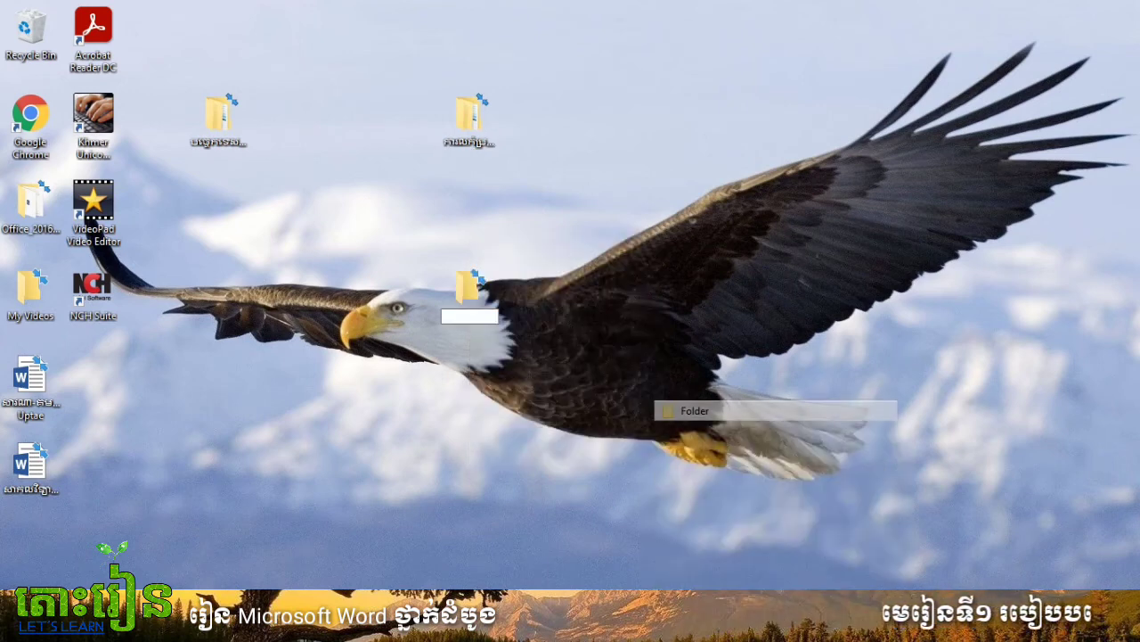
{"action": "key", "text": "BackSpace"}
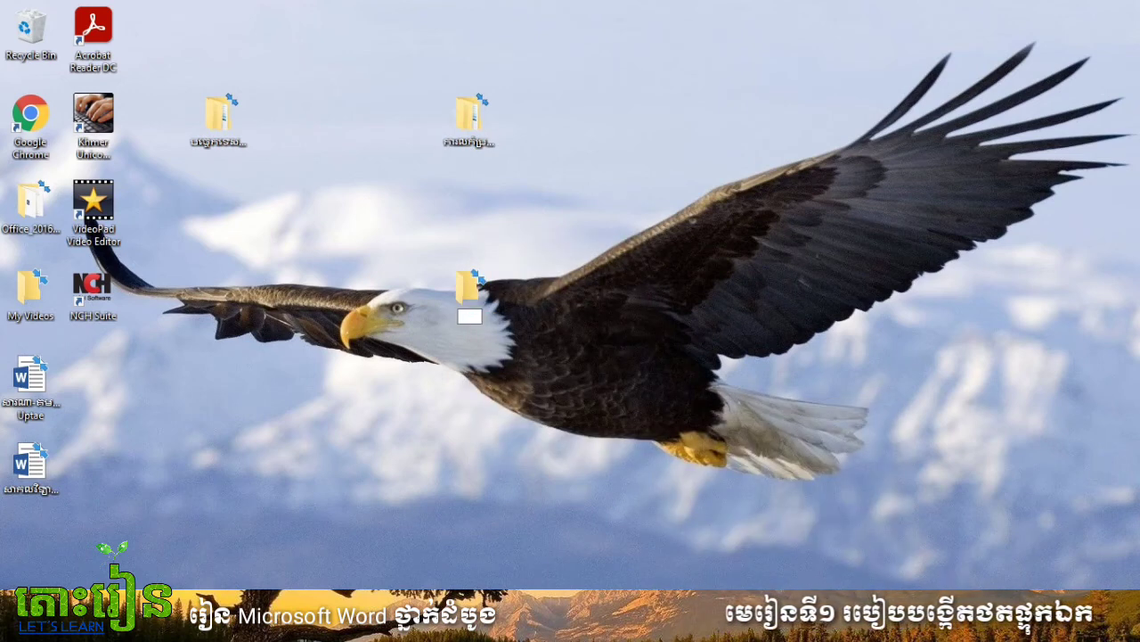
{"action": "left_click", "coordinate": [470, 125]}
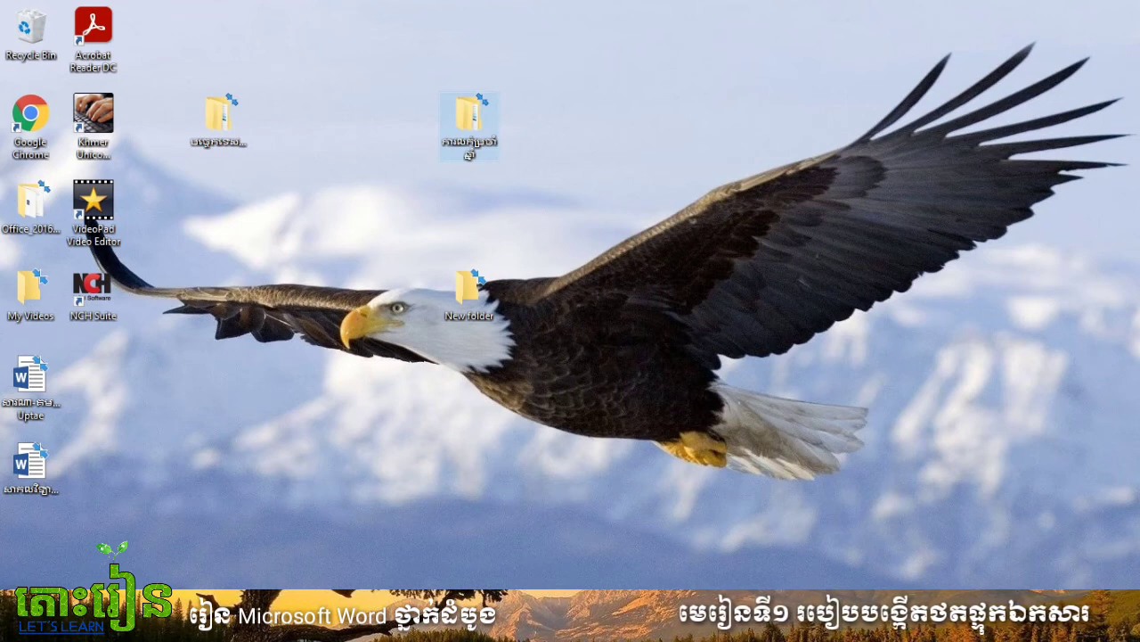
{"action": "right_click", "coordinate": [475, 277]}
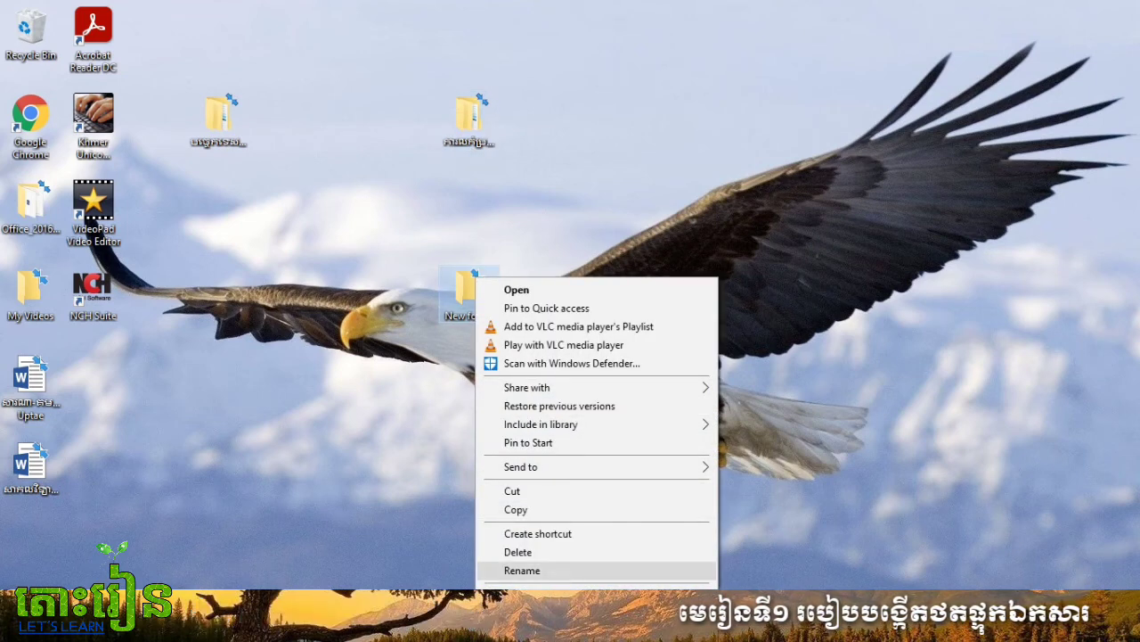
{"action": "left_click", "coordinate": [522, 570]}
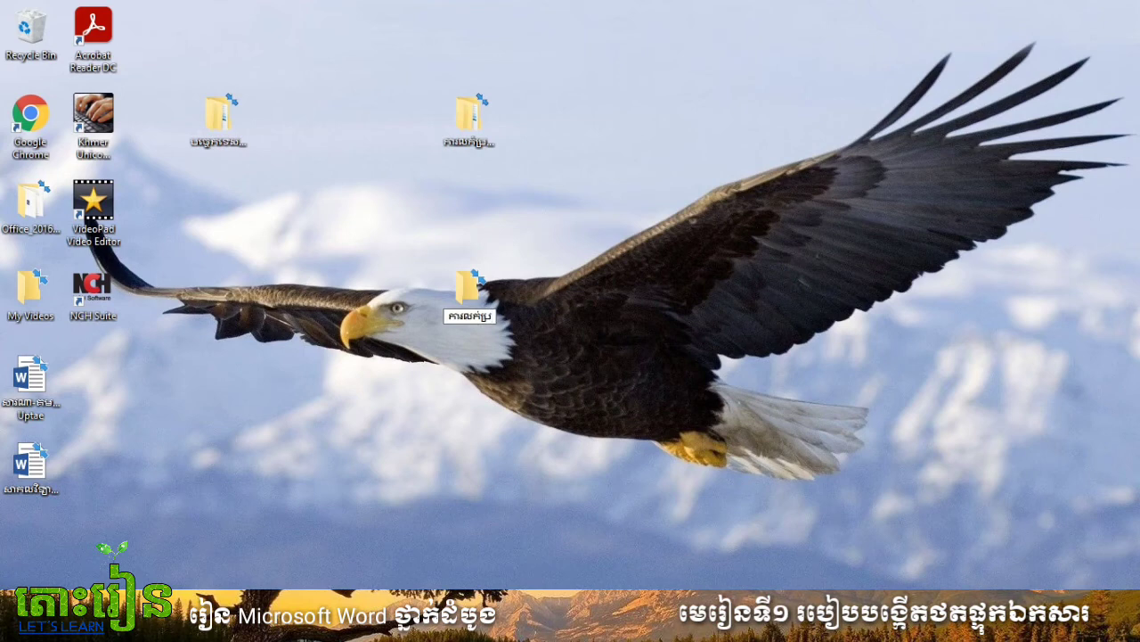
{"action": "type", "text": "ការលក់ប្រចាំខែ"}
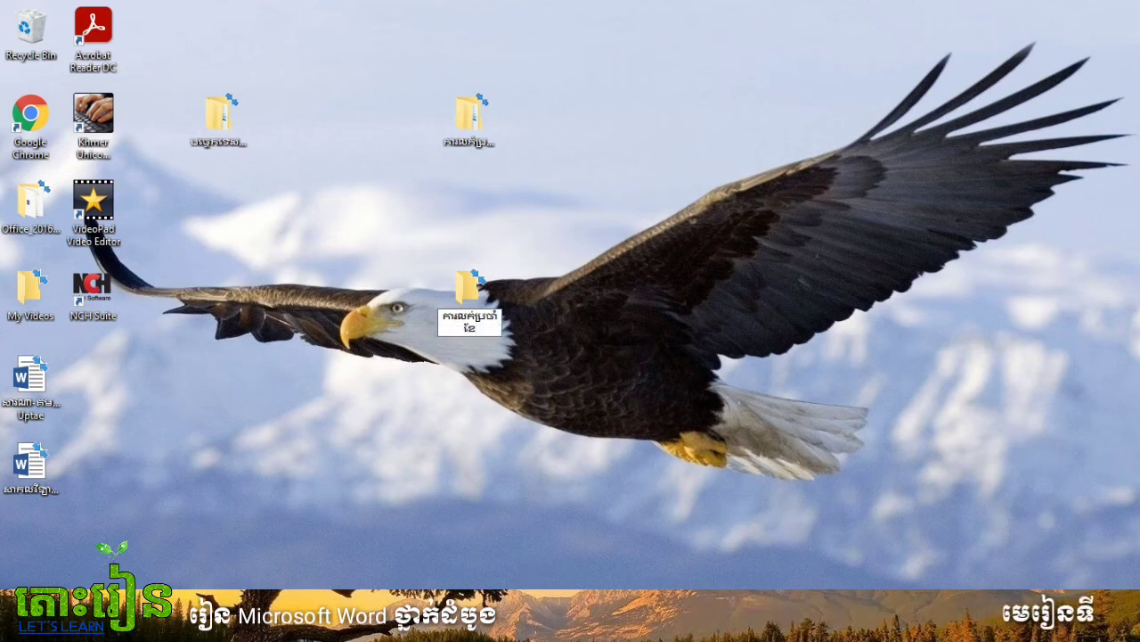
{"action": "type", "text": "តុលា"}
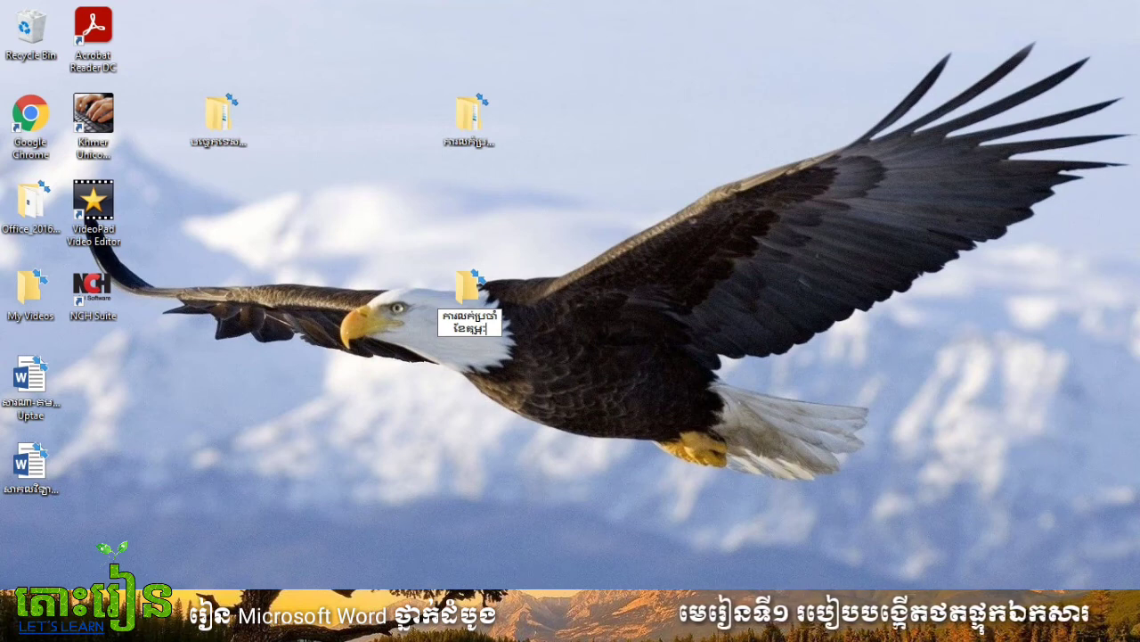
{"action": "key", "text": "Return"}
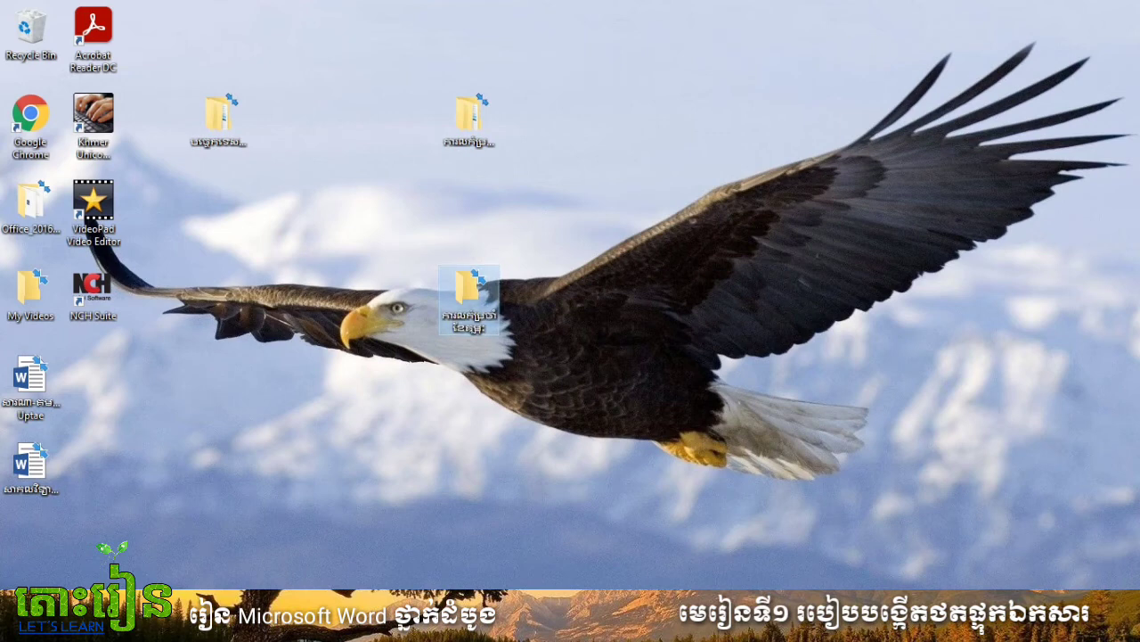
Step: Cut the ការលក់ប្រចាំខែកុម្ភៈ folder from the desktop and paste it into the ការលក់ប្រចាំខែ folder, alongside ការលក់ប្រចាំខែមករា
{"action": "left_click", "coordinate": [387, 628]}
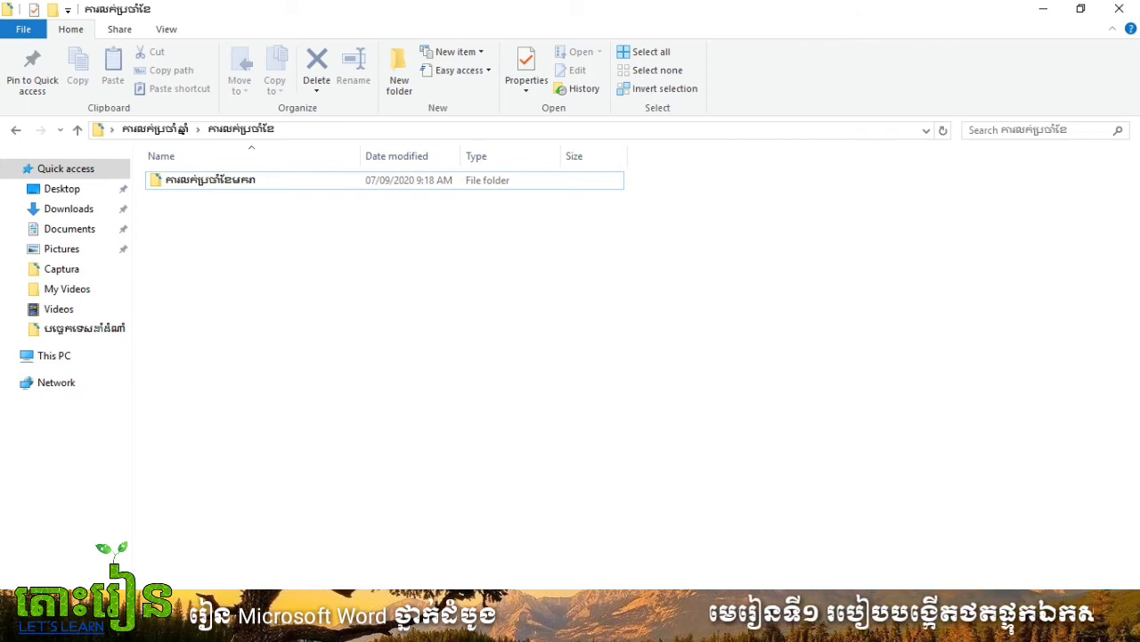
{"action": "left_click", "coordinate": [1044, 9]}
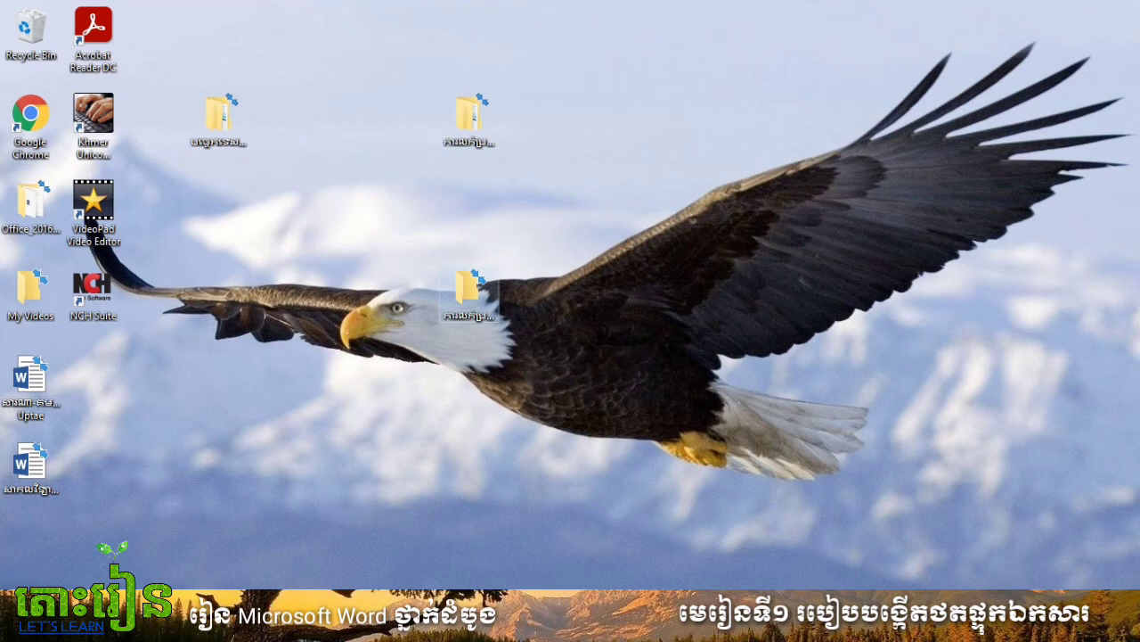
{"action": "right_click", "coordinate": [465, 279]}
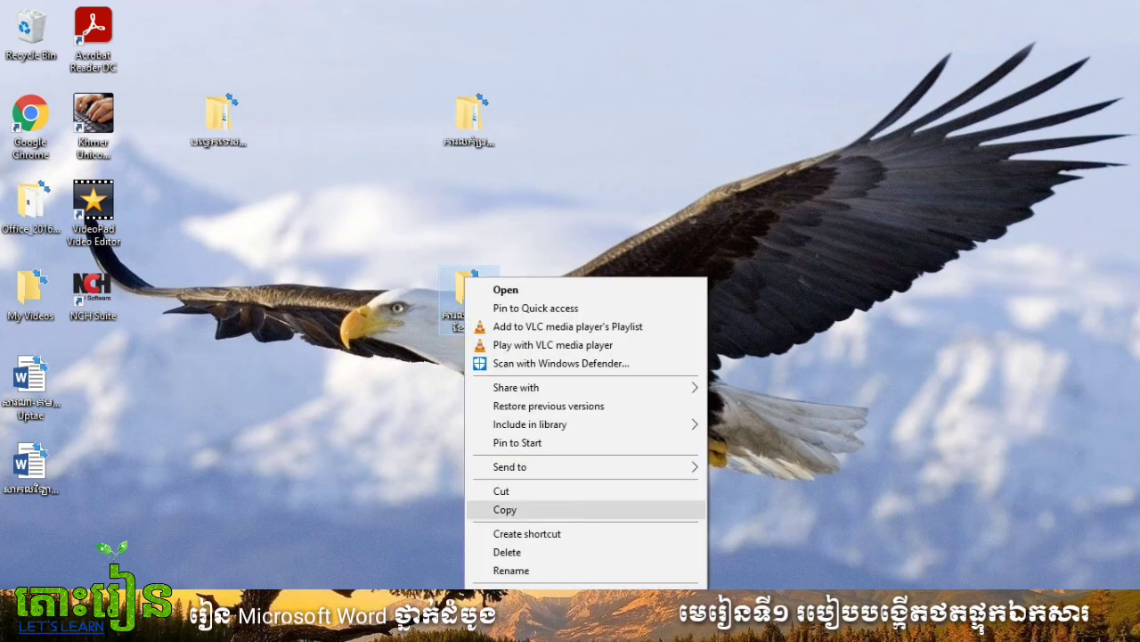
{"action": "left_click", "coordinate": [500, 491]}
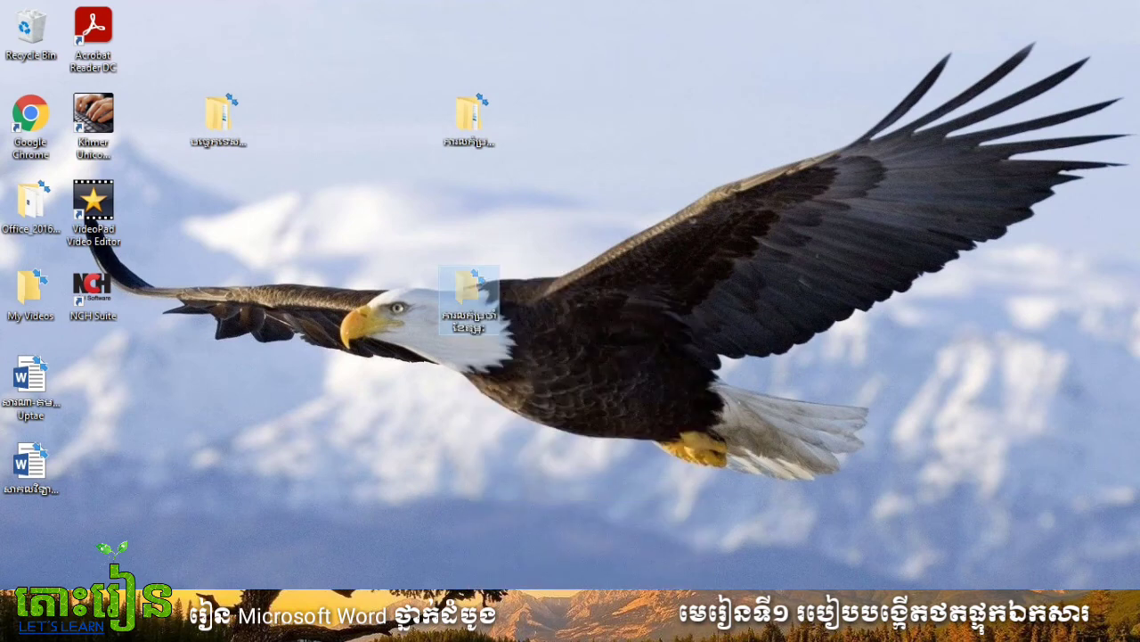
{"action": "mouse_move", "coordinate": [389, 624]}
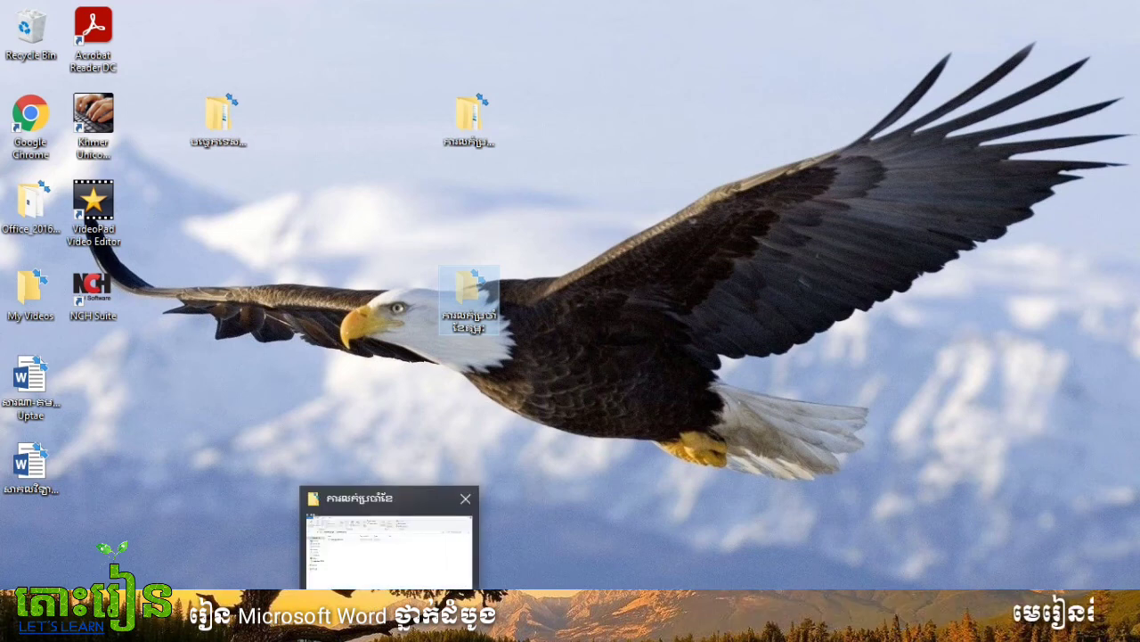
{"action": "left_click", "coordinate": [389, 623]}
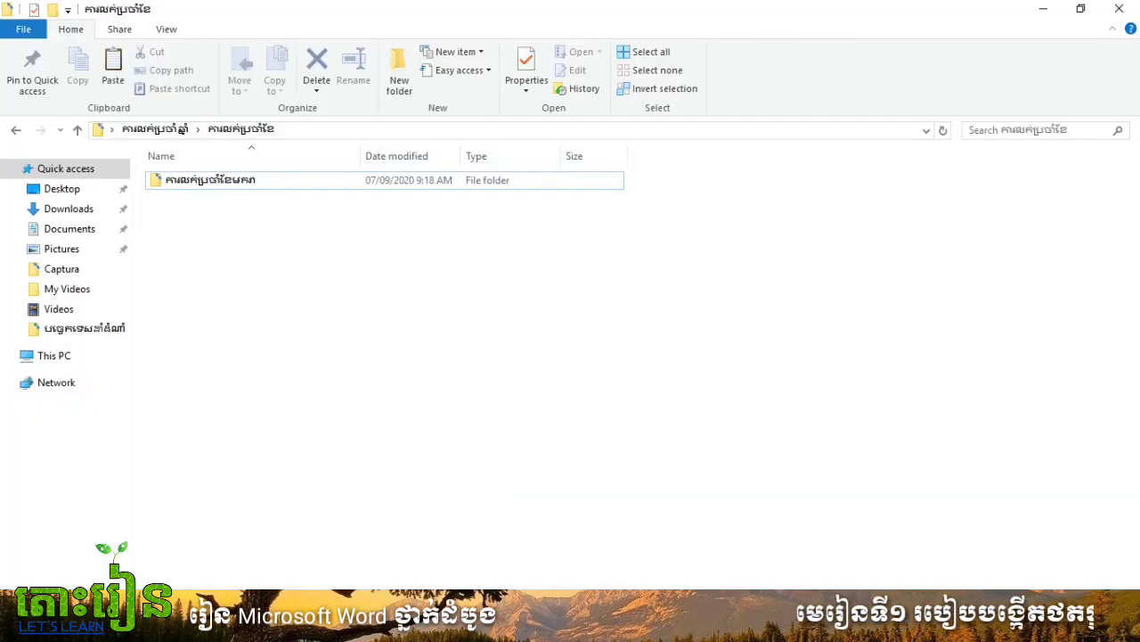
{"action": "left_click", "coordinate": [211, 180]}
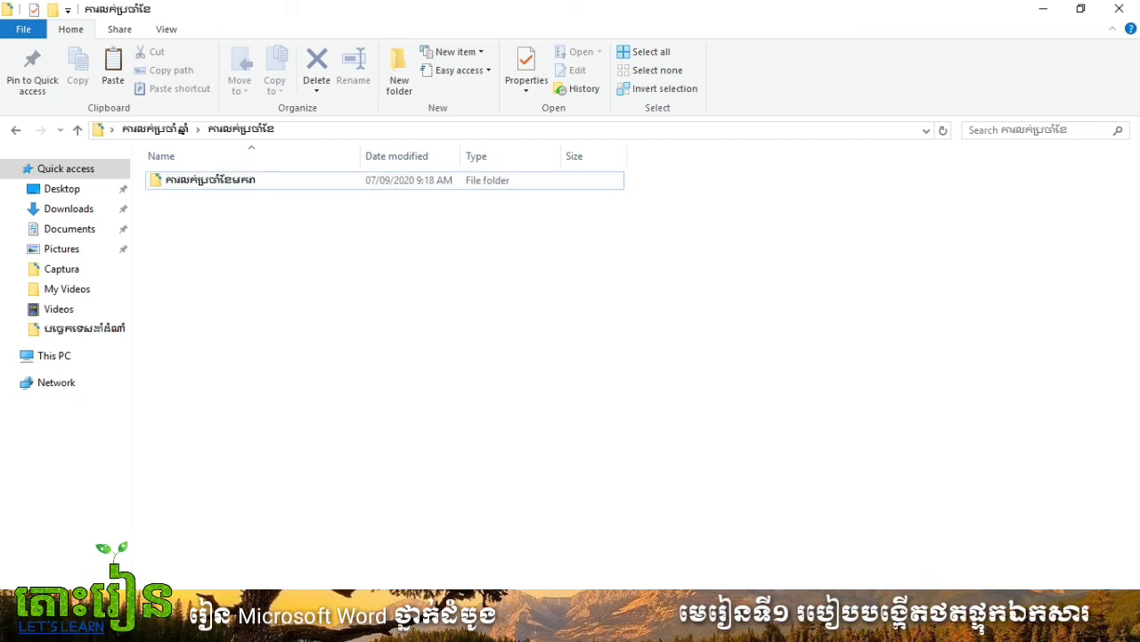
{"action": "right_click", "coordinate": [302, 205]}
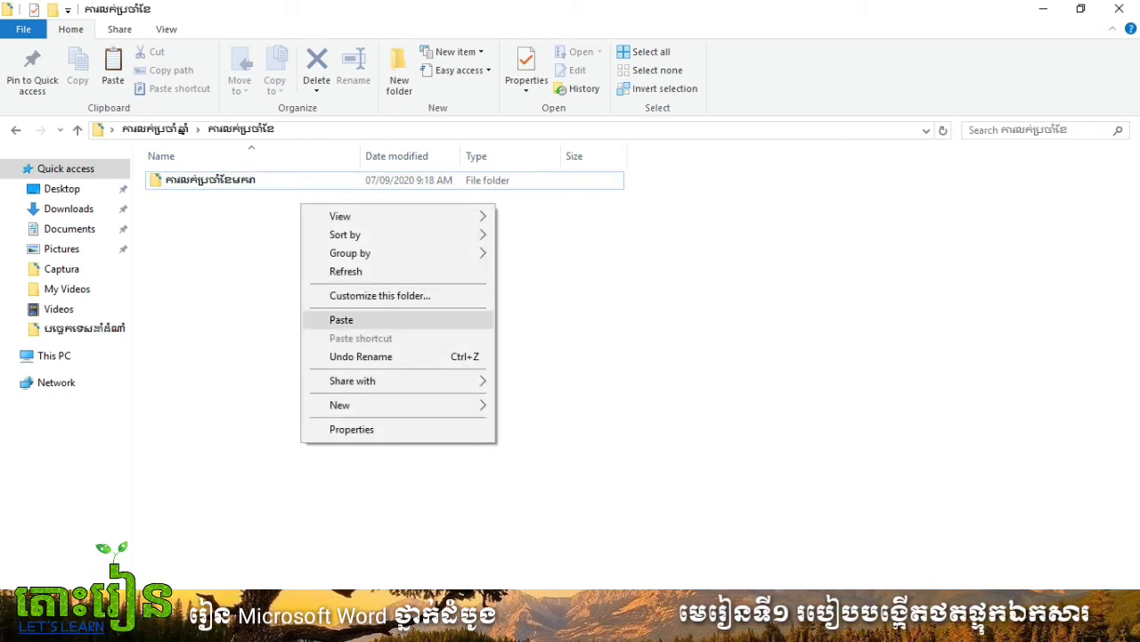
{"action": "left_click", "coordinate": [341, 319]}
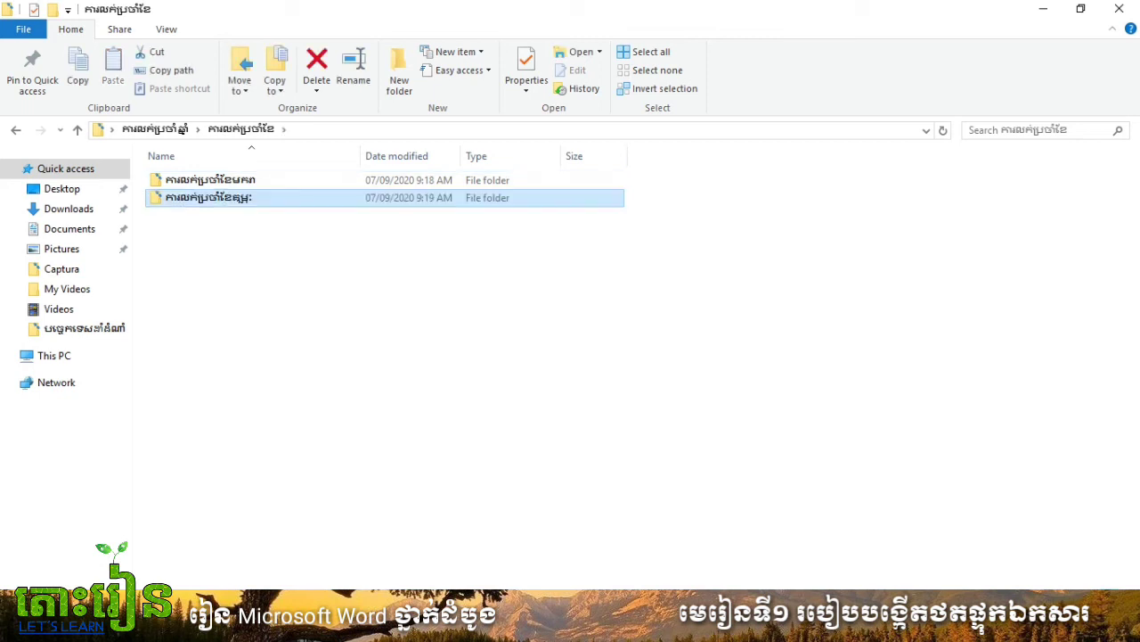
Step: Switch to Word and start a new blank document
{"action": "key", "text": "ctrl+space"}
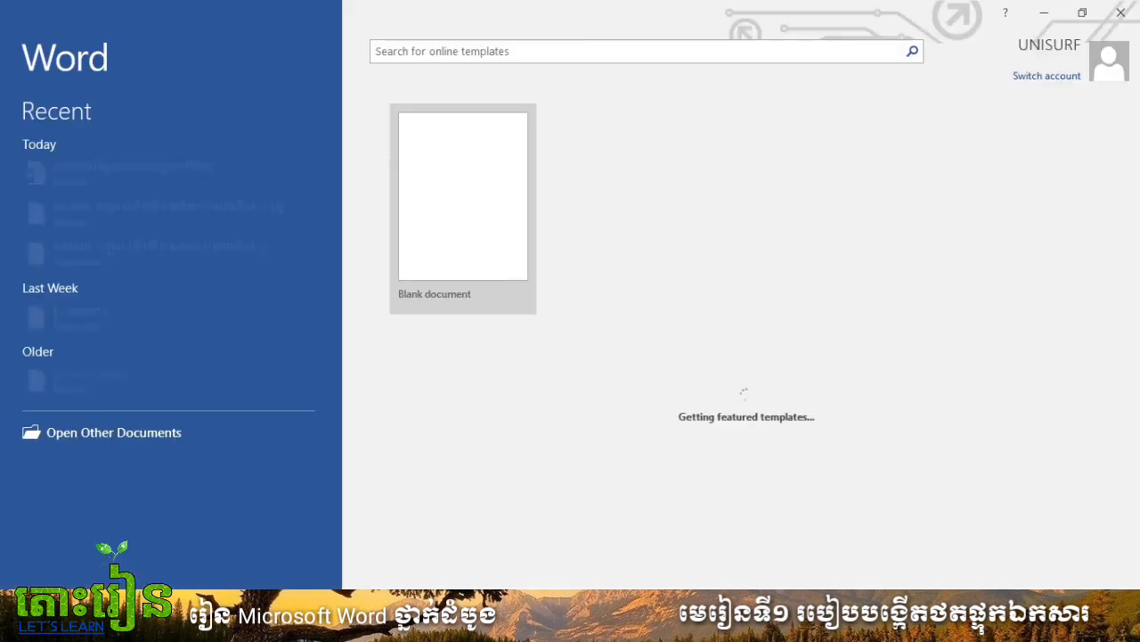
{"action": "key", "text": "Return"}
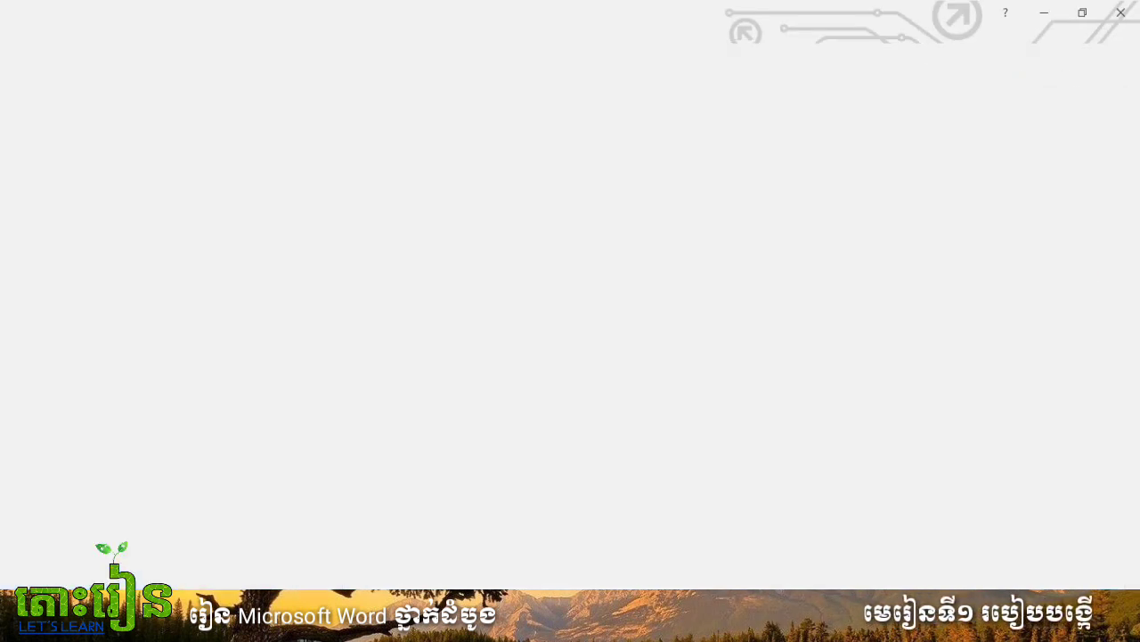